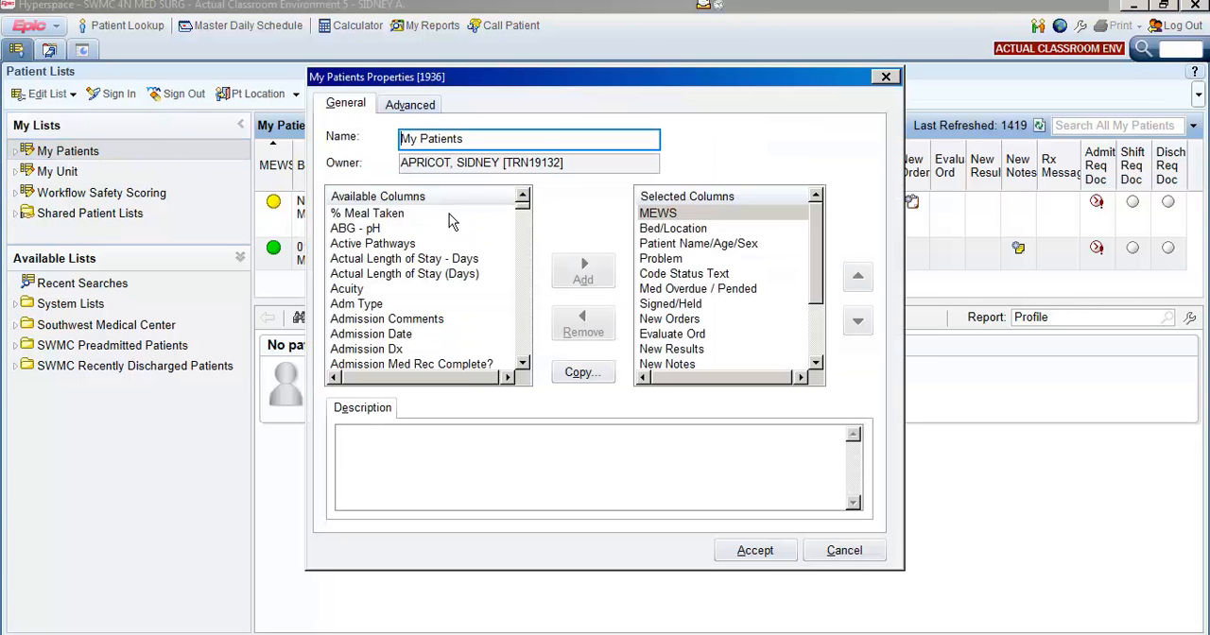
Review the Patient Name/Age/Sex column's description and compare it with how names appear in the My Patients list behind the dialog.
click(685, 247)
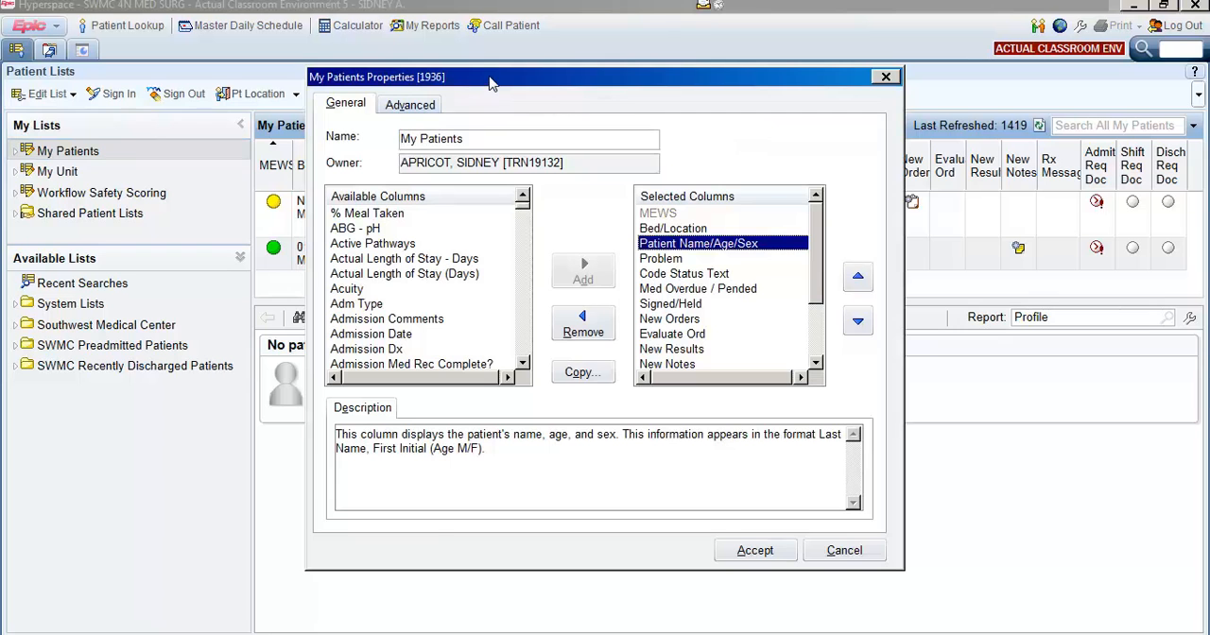
drag(490, 83, 783, 235)
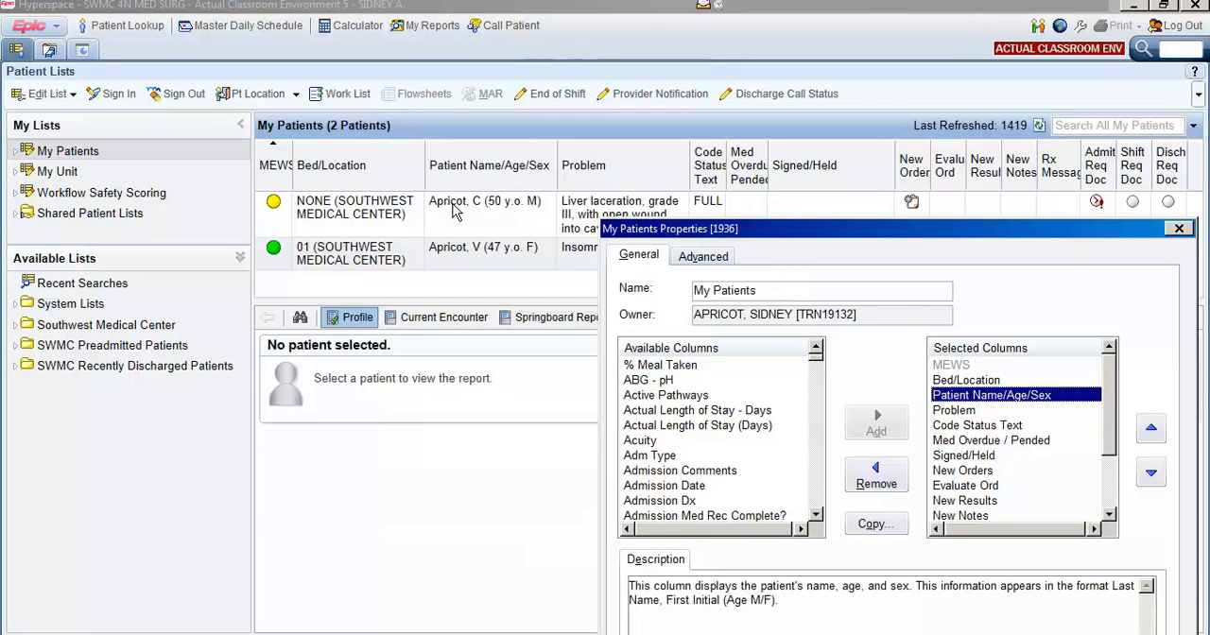
drag(802, 245, 422, 80)
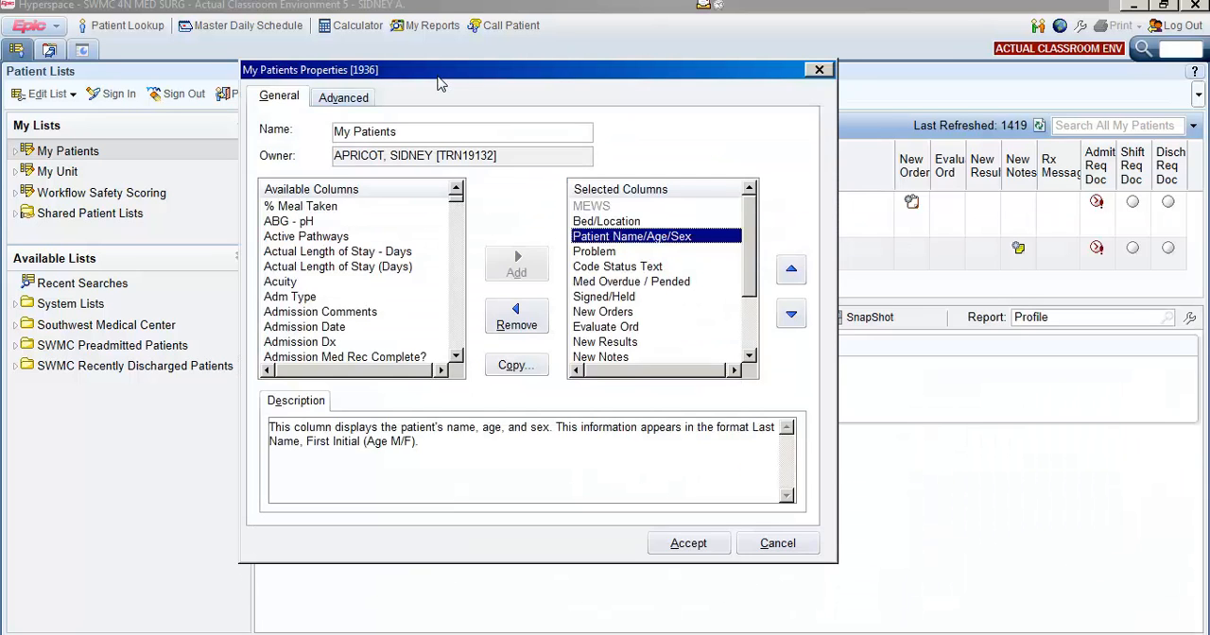
Add the Patient Name column described as showing Last Name, First Name to the selected columns of My Patients.
click(276, 238)
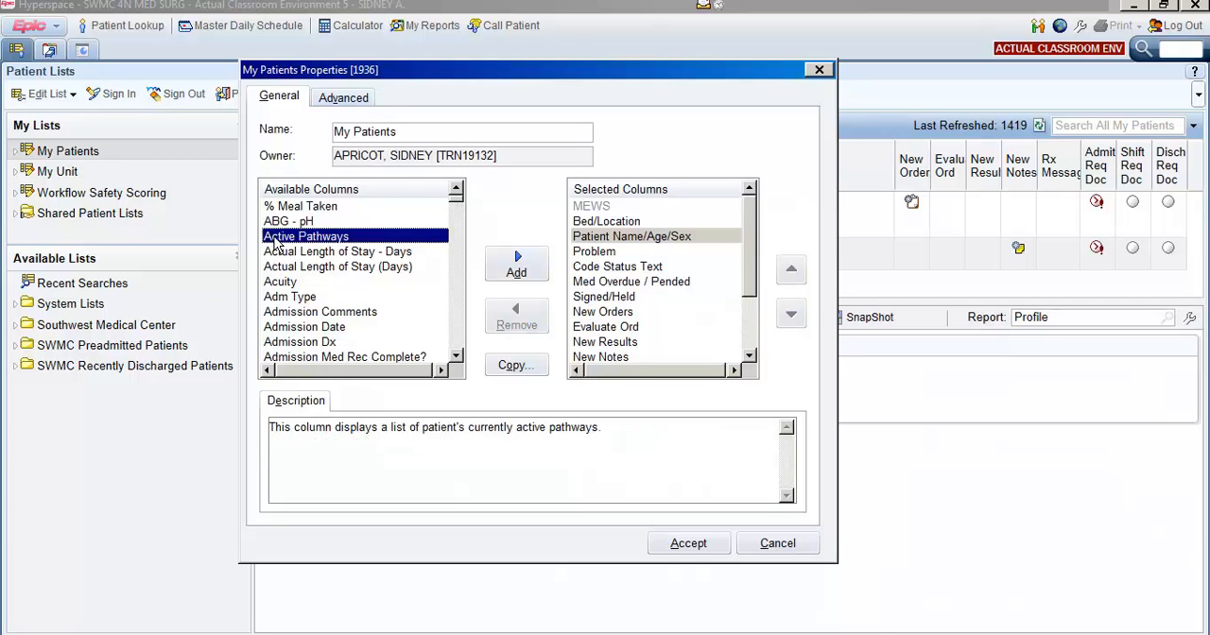
key(b)
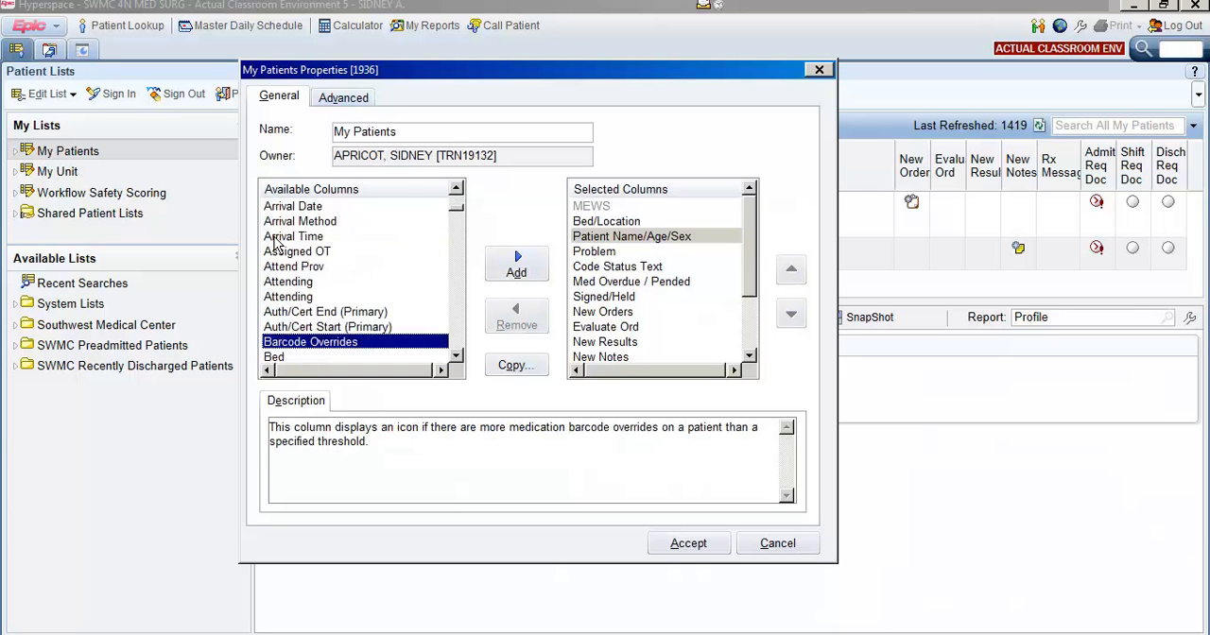
key(c)
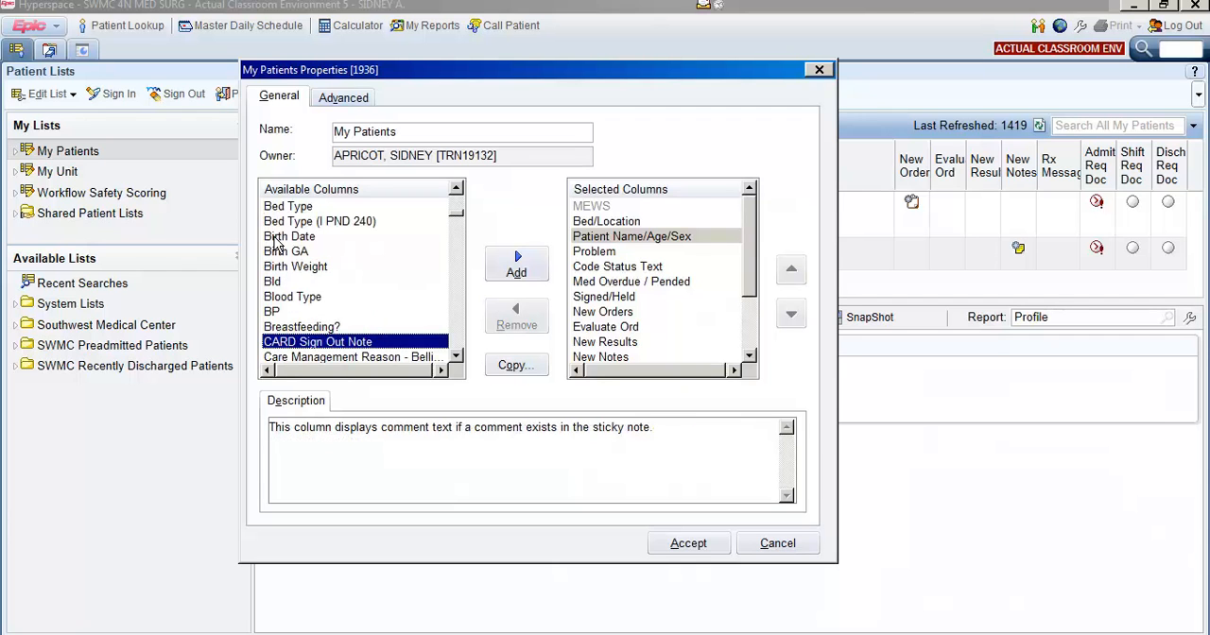
key(d)
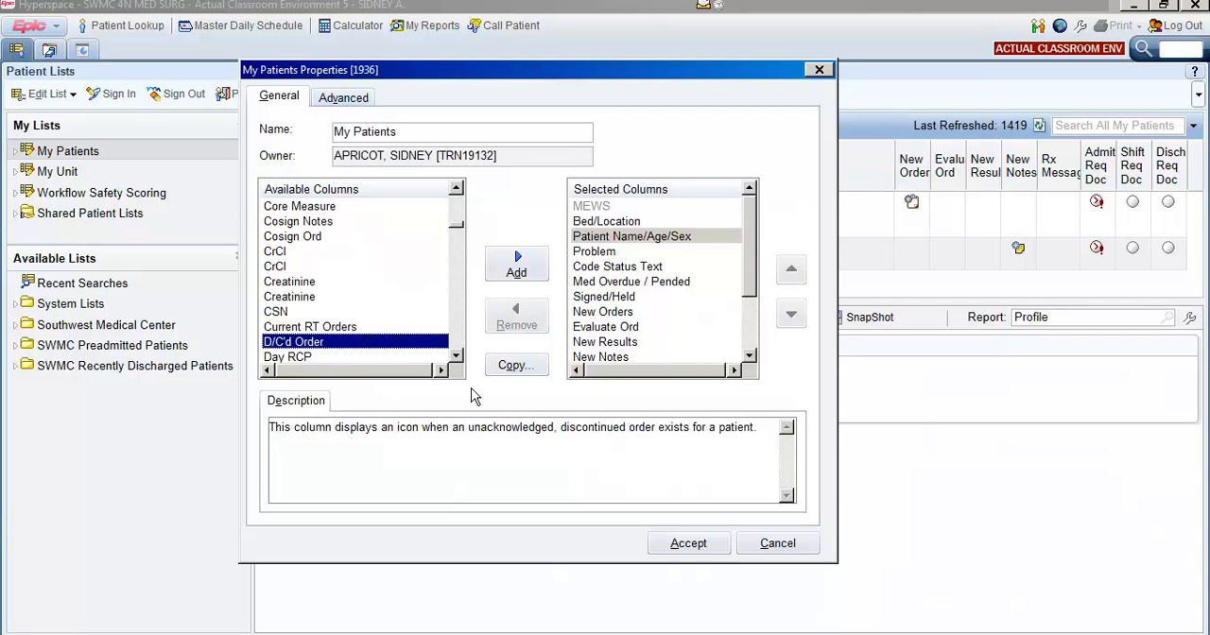
click(457, 359)
click(457, 359)
click(457, 359)
click(457, 358)
click(457, 358)
click(456, 358)
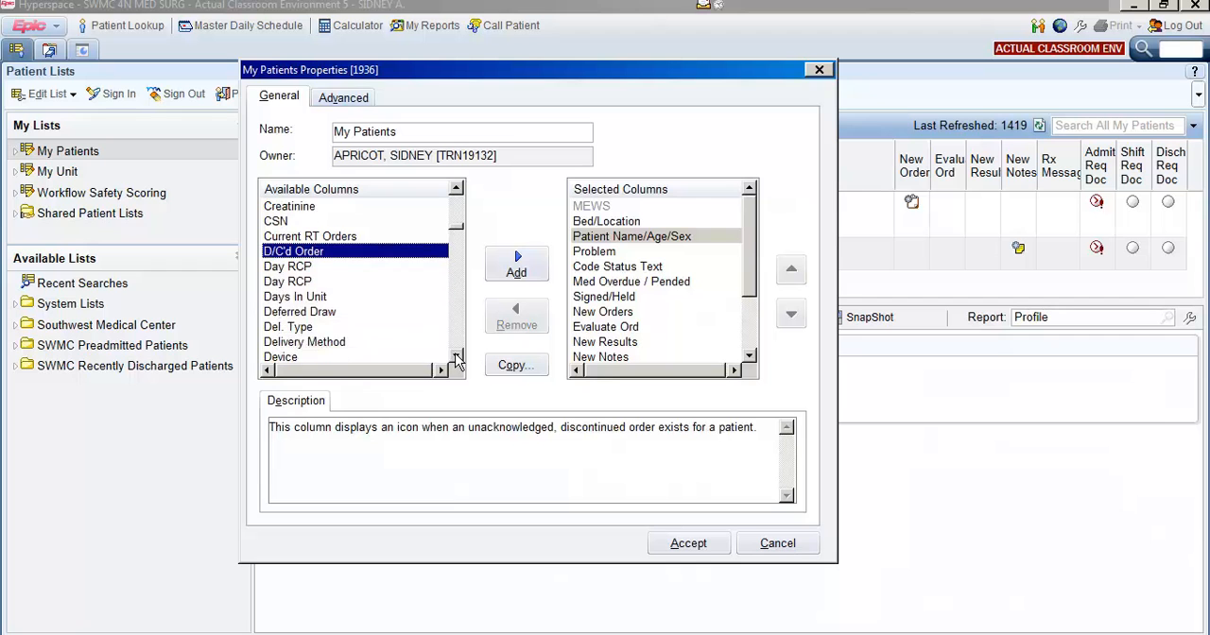
click(456, 358)
key(p)
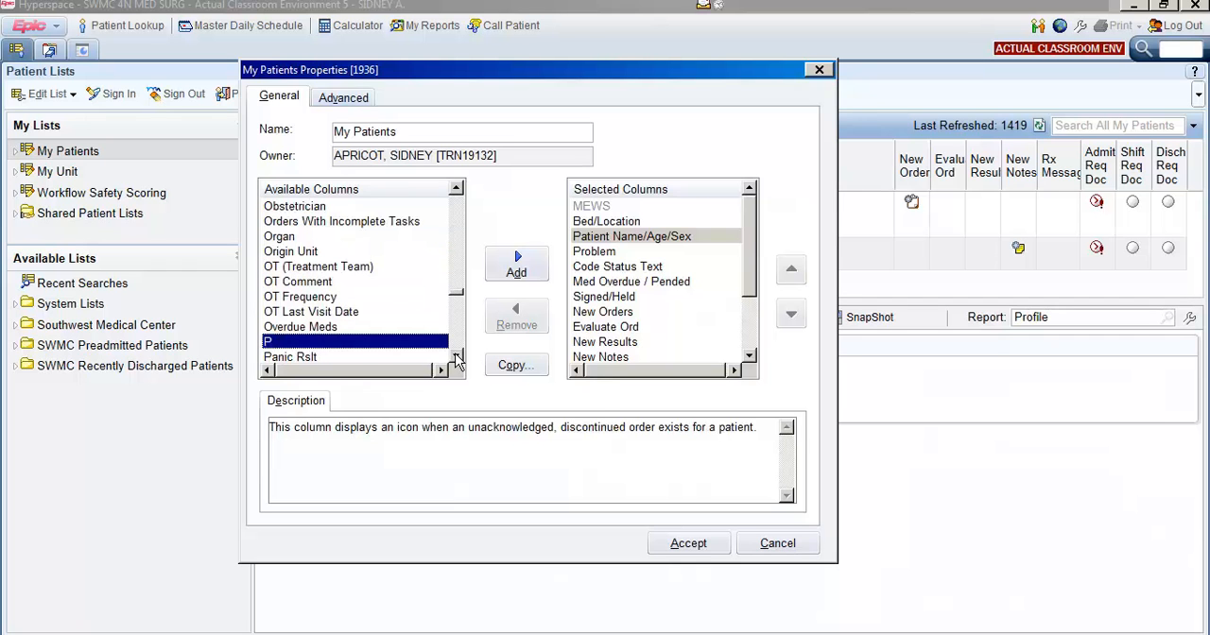
click(457, 358)
click(457, 359)
click(456, 358)
click(456, 359)
click(457, 358)
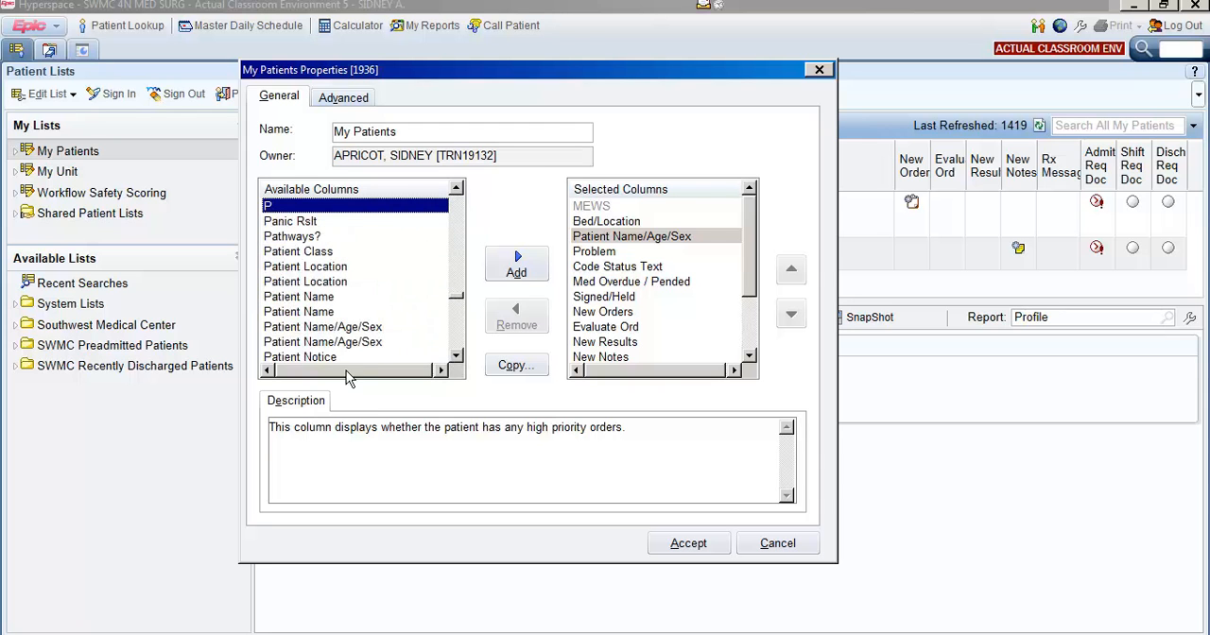
click(291, 297)
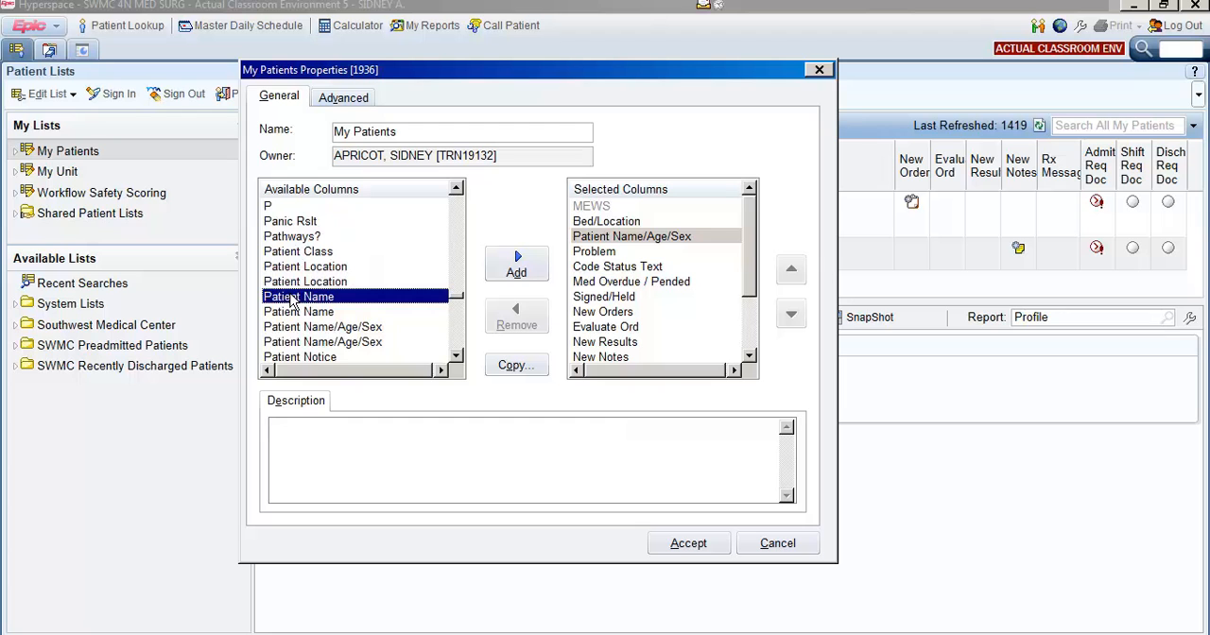
click(292, 313)
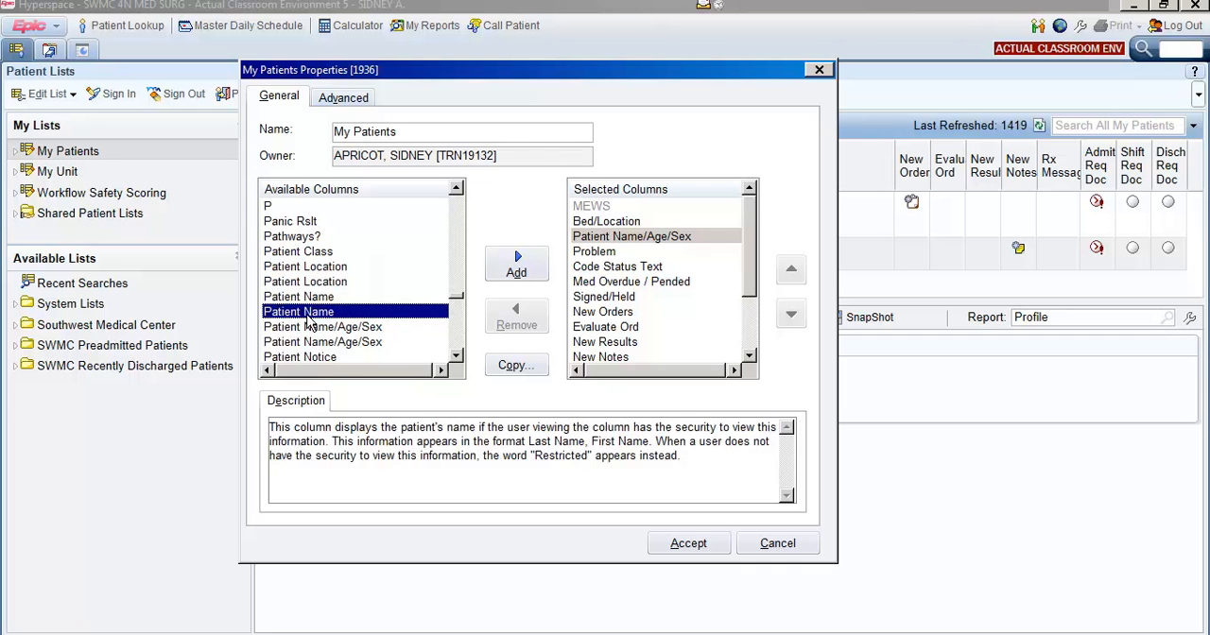
click(514, 272)
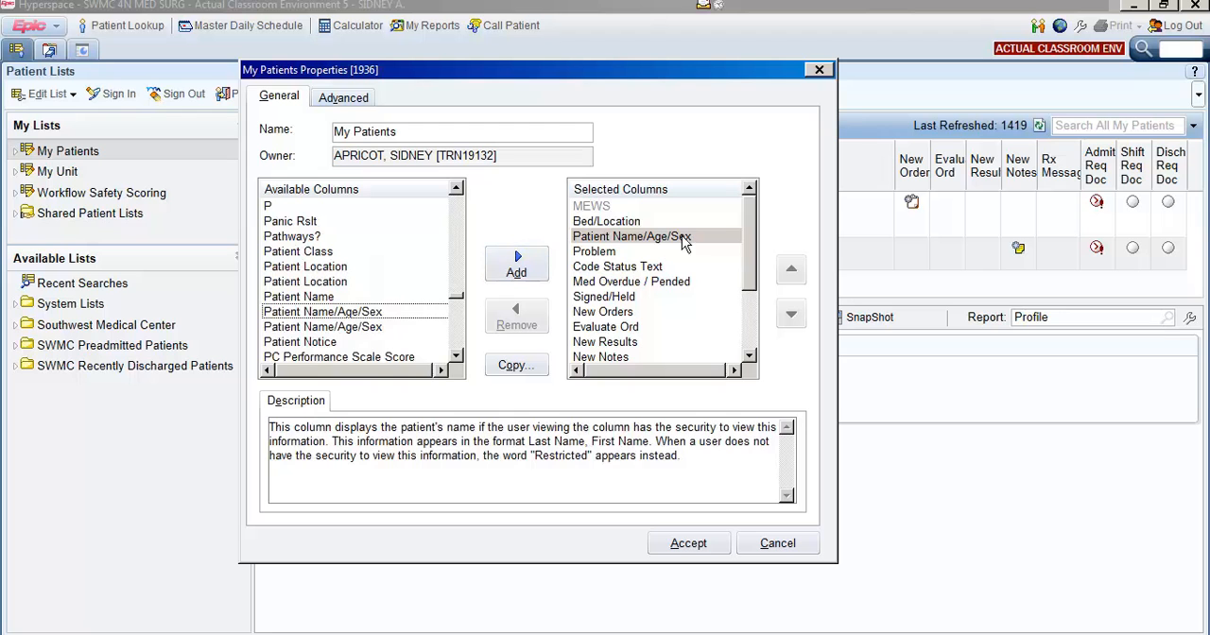
Move the Patient Name column up to sit directly below Bed/Location and above Patient Name/Age/Sex.
scroll(748, 253, down, 2)
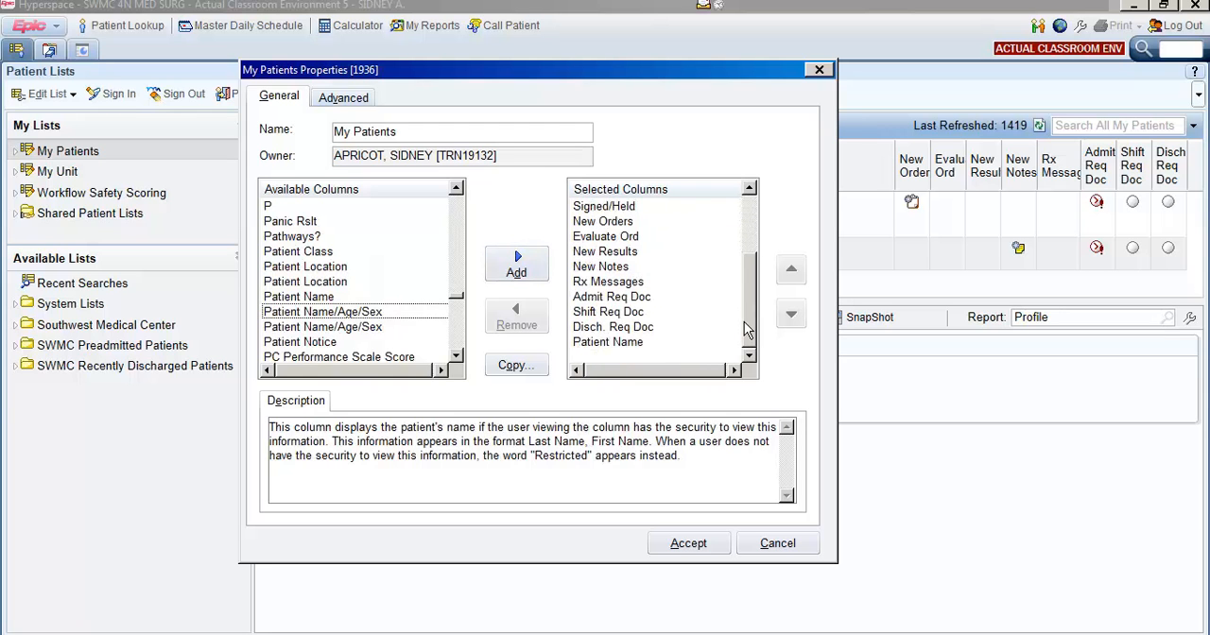
click(605, 342)
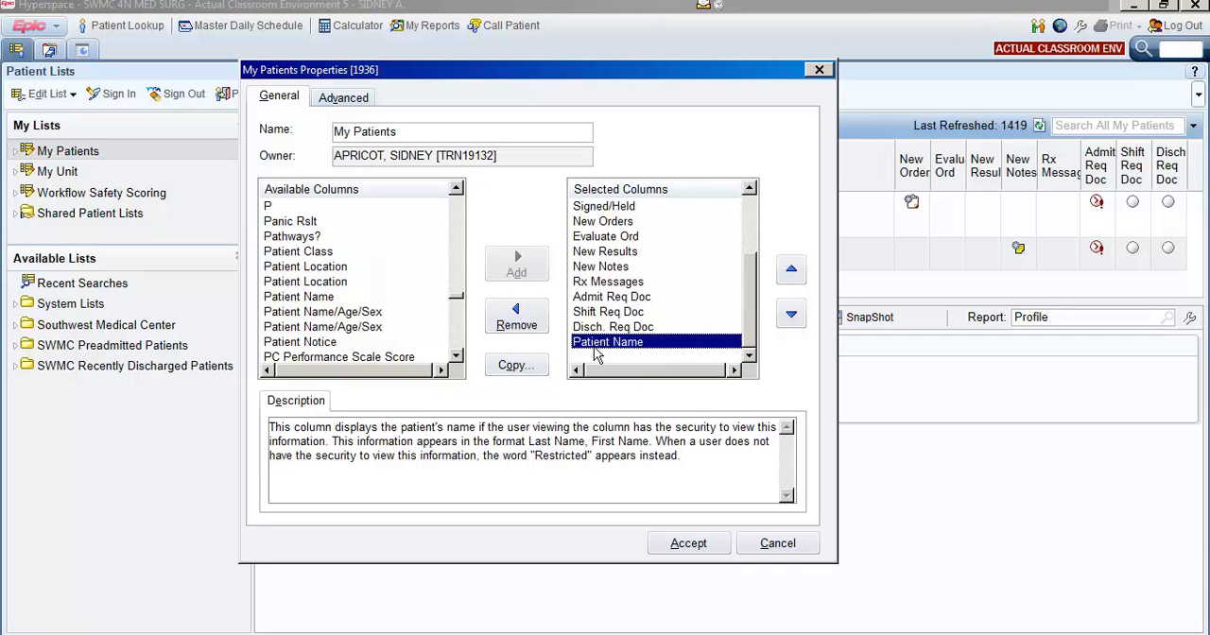
click(792, 269)
click(792, 270)
click(793, 270)
click(792, 270)
click(793, 270)
click(792, 270)
click(793, 270)
click(794, 271)
click(794, 271)
click(795, 271)
click(795, 271)
click(793, 269)
click(793, 270)
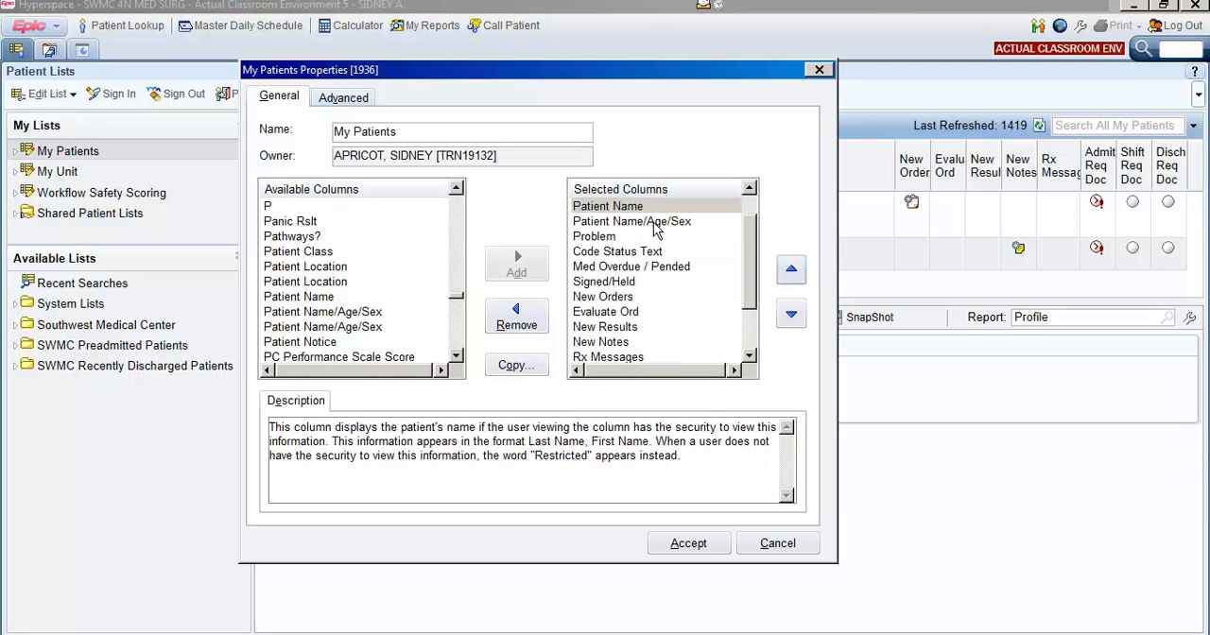
Find the Age/Sex column among the available columns and add it to the selected columns.
click(286, 285)
key(Home)
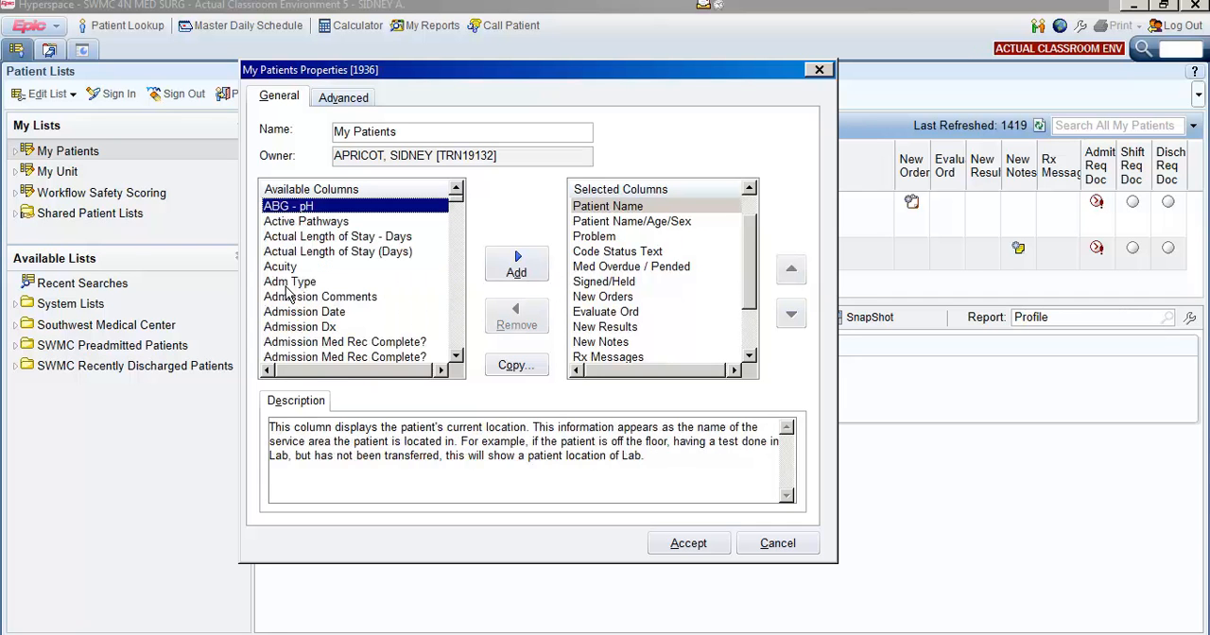
key(Down)
key(Down)
key(Down)
key(Down)
key(Down)
key(Down)
key(Down)
key(Down)
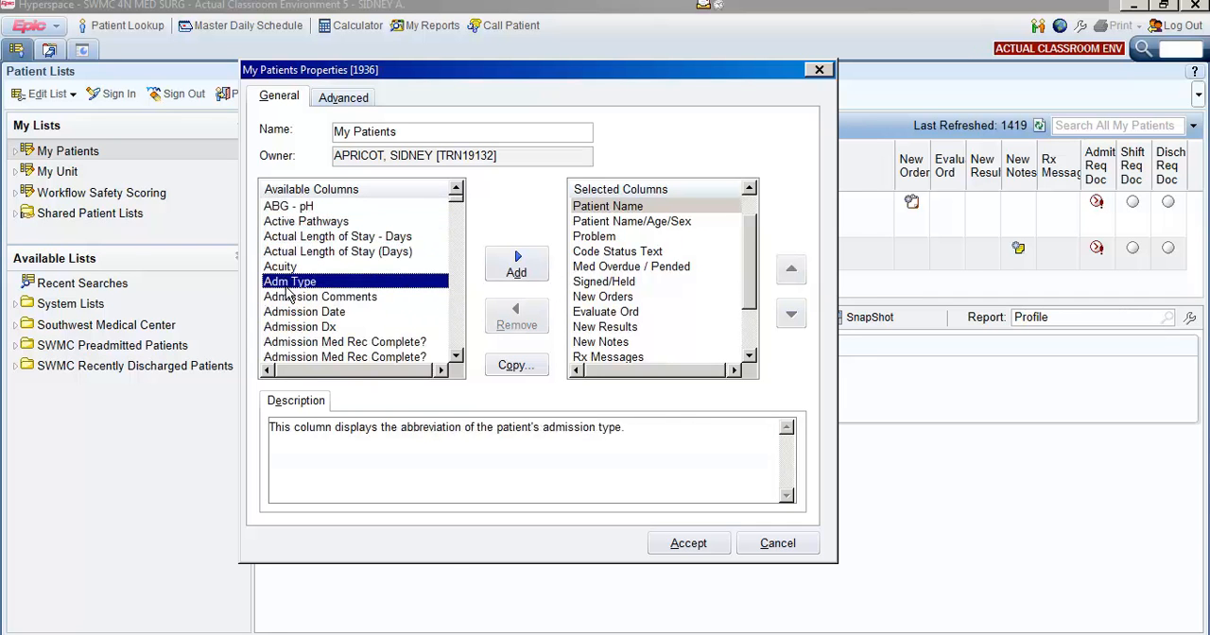
key(Down)
key(Down)
key(Down)
key(Down)
key(Down)
key(Down)
key(Down)
key(Down)
key(Down)
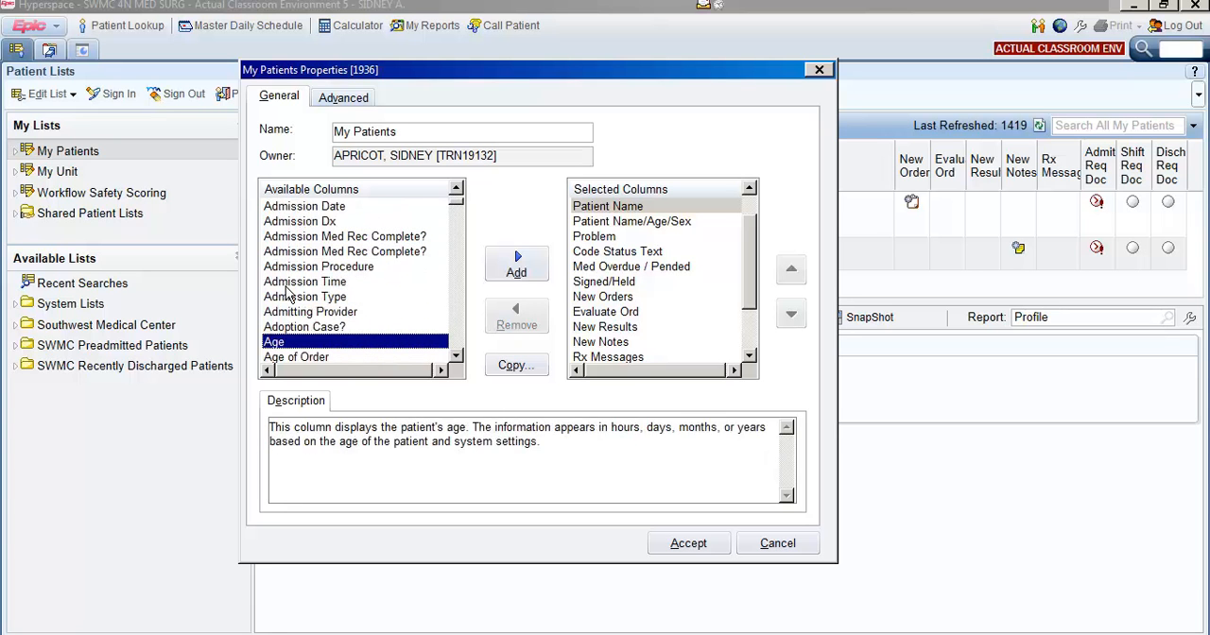
key(Down)
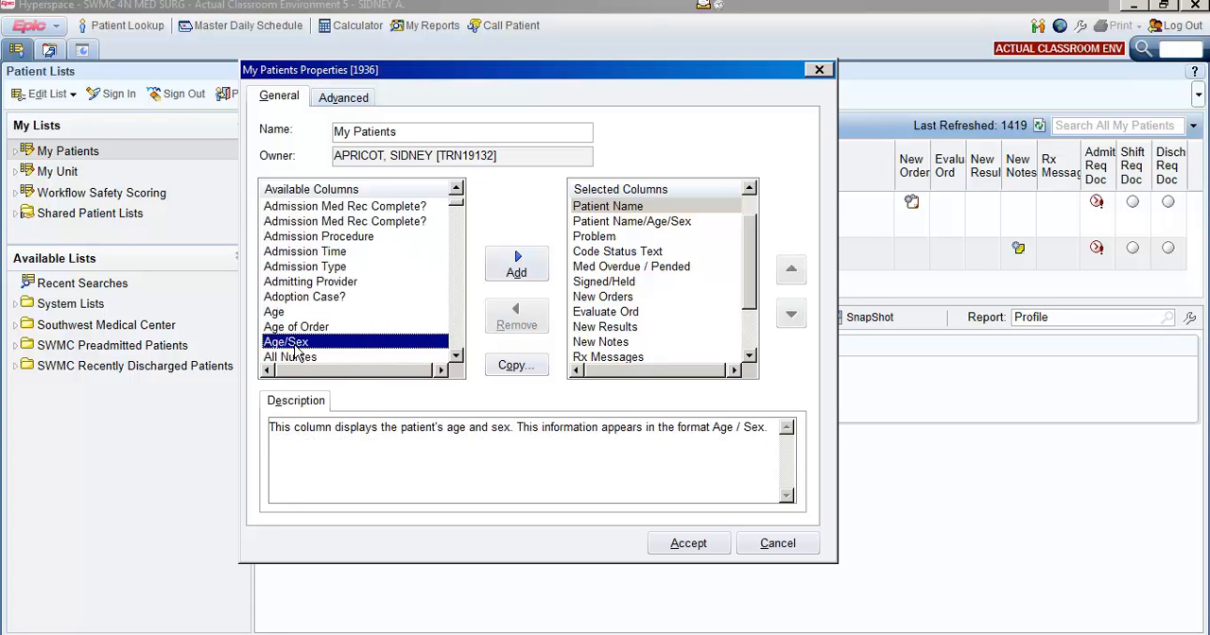
click(516, 269)
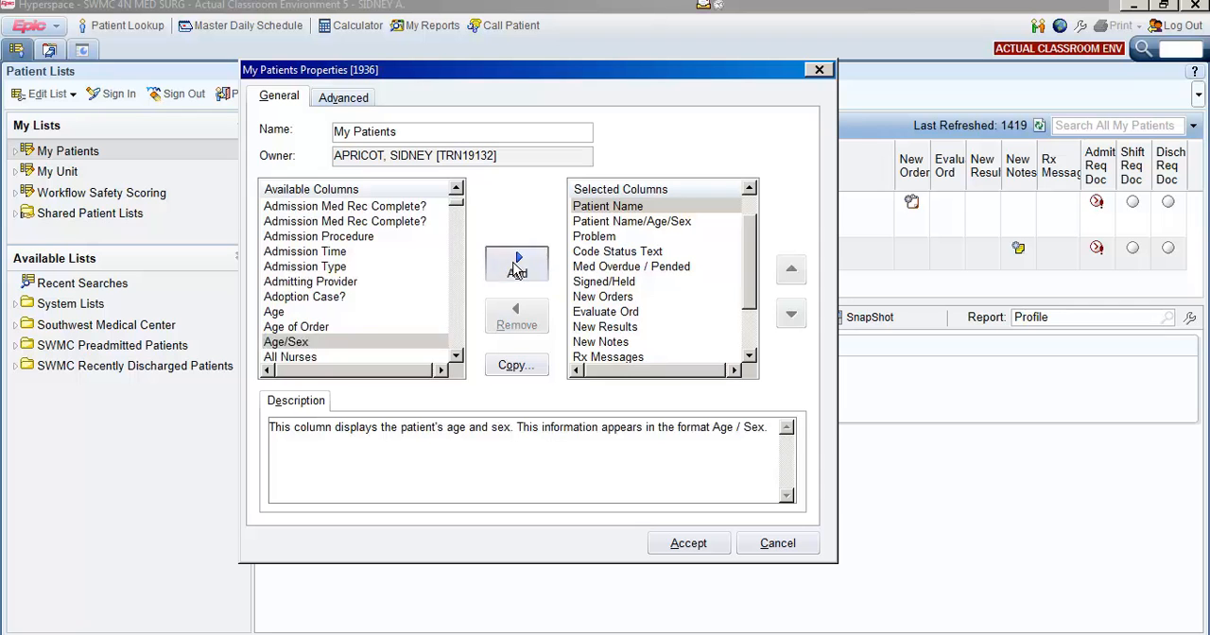
Move the Age/Sex column up to sit directly below Patient Name in the selected columns.
drag(754, 270, 747, 333)
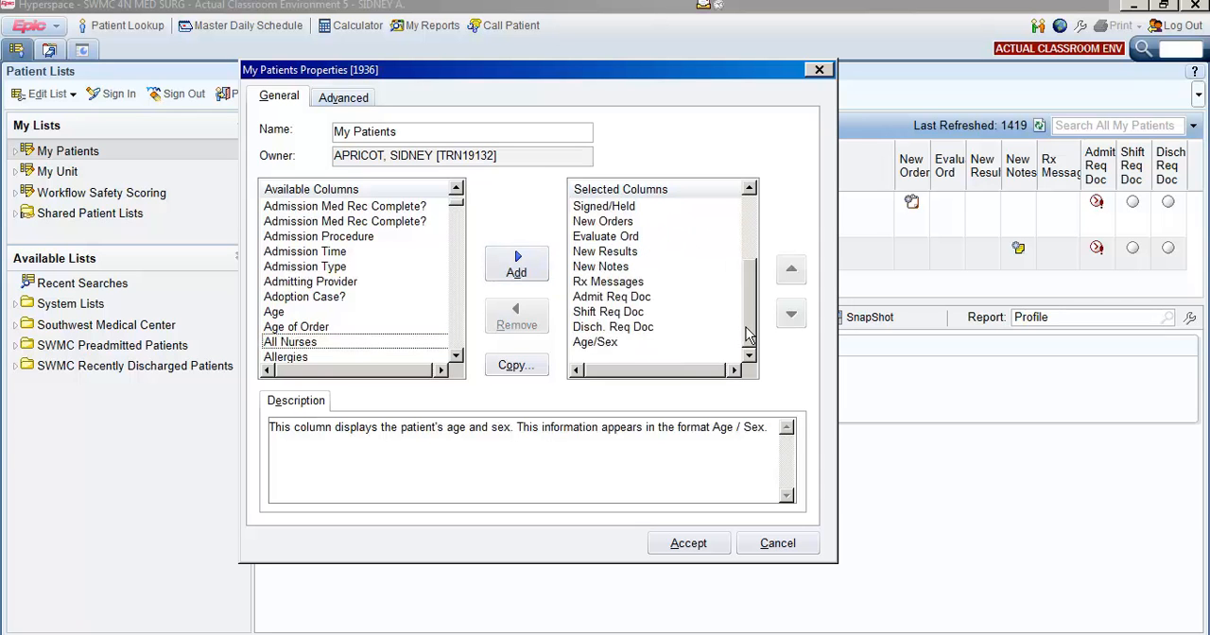
click(612, 345)
click(796, 273)
click(792, 271)
click(792, 271)
click(791, 271)
click(792, 272)
click(791, 272)
click(792, 271)
click(792, 271)
click(792, 271)
click(799, 272)
click(799, 273)
click(799, 272)
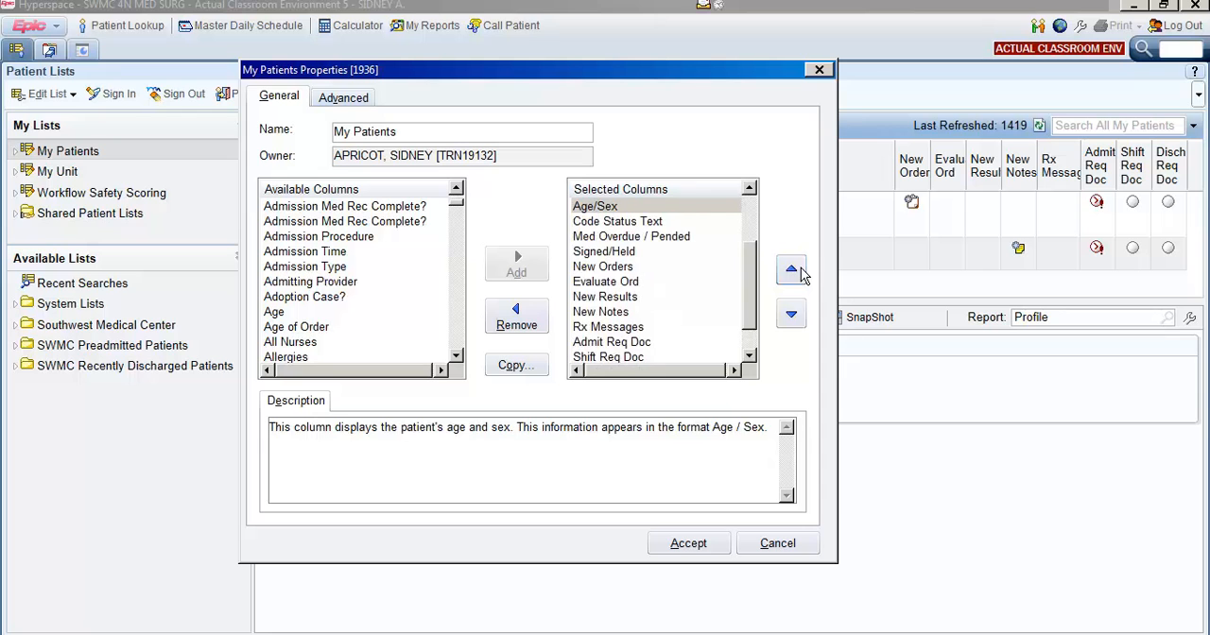
click(799, 272)
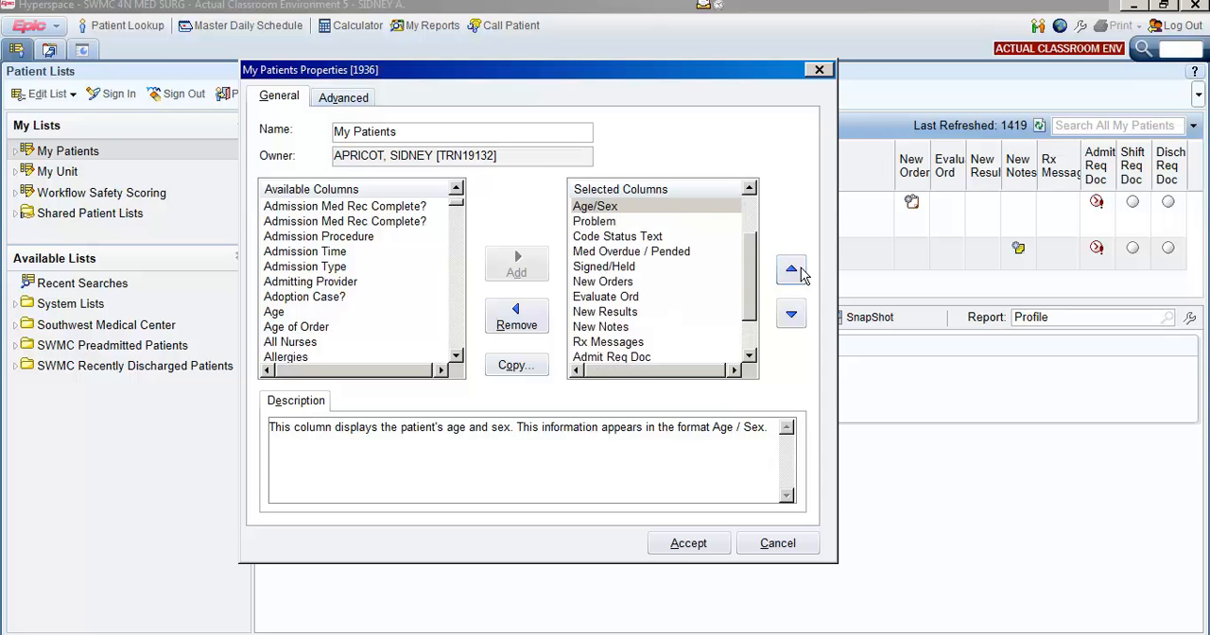
click(799, 273)
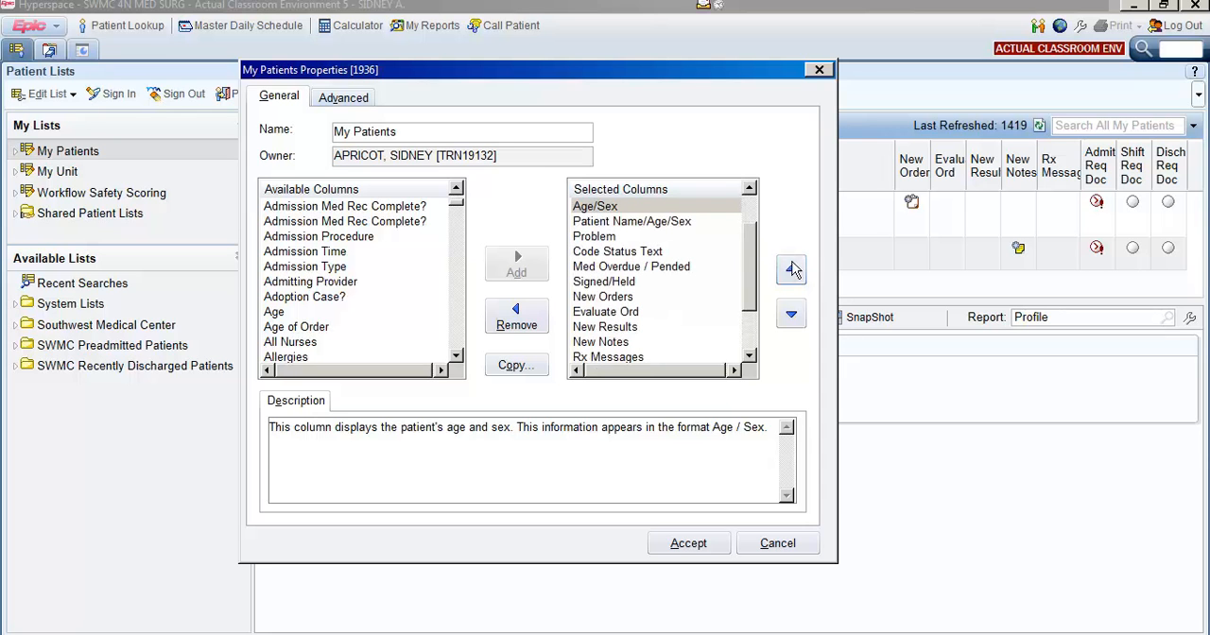
Remove the combined Patient Name/Age/Sex column from the selected columns.
click(748, 214)
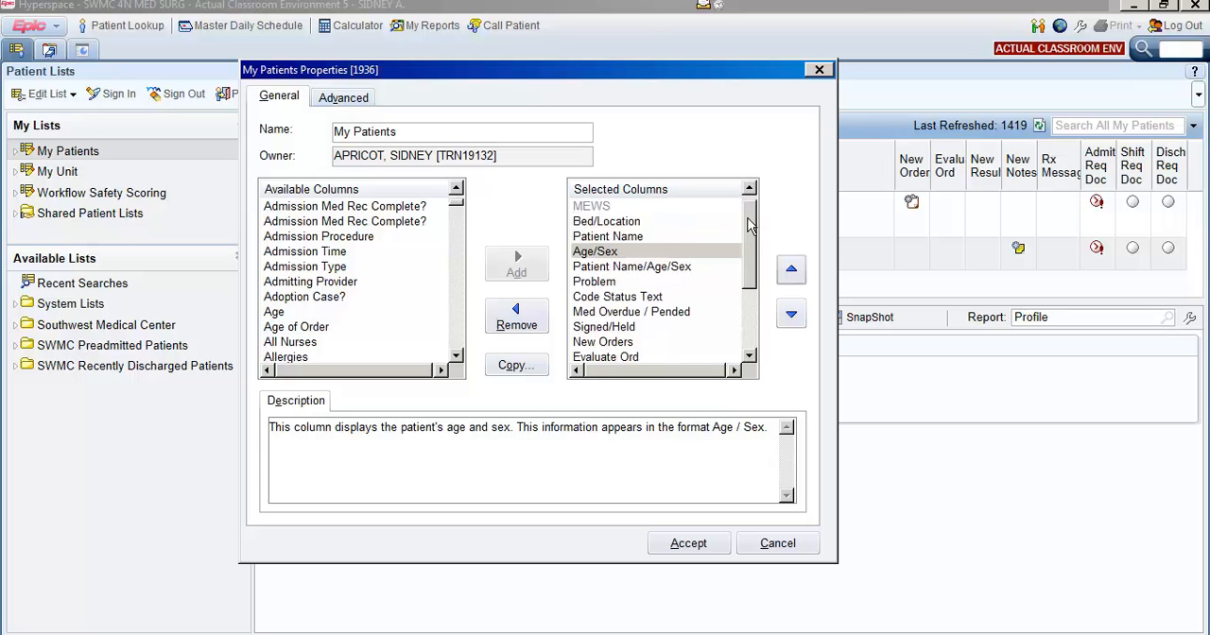
click(626, 267)
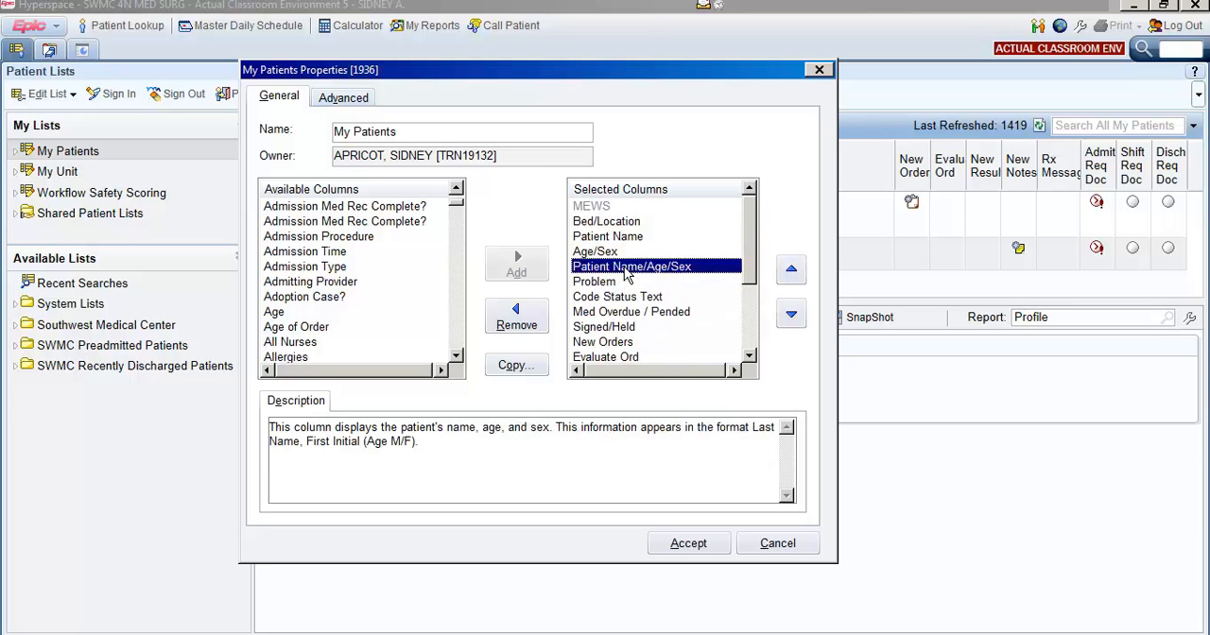
click(516, 323)
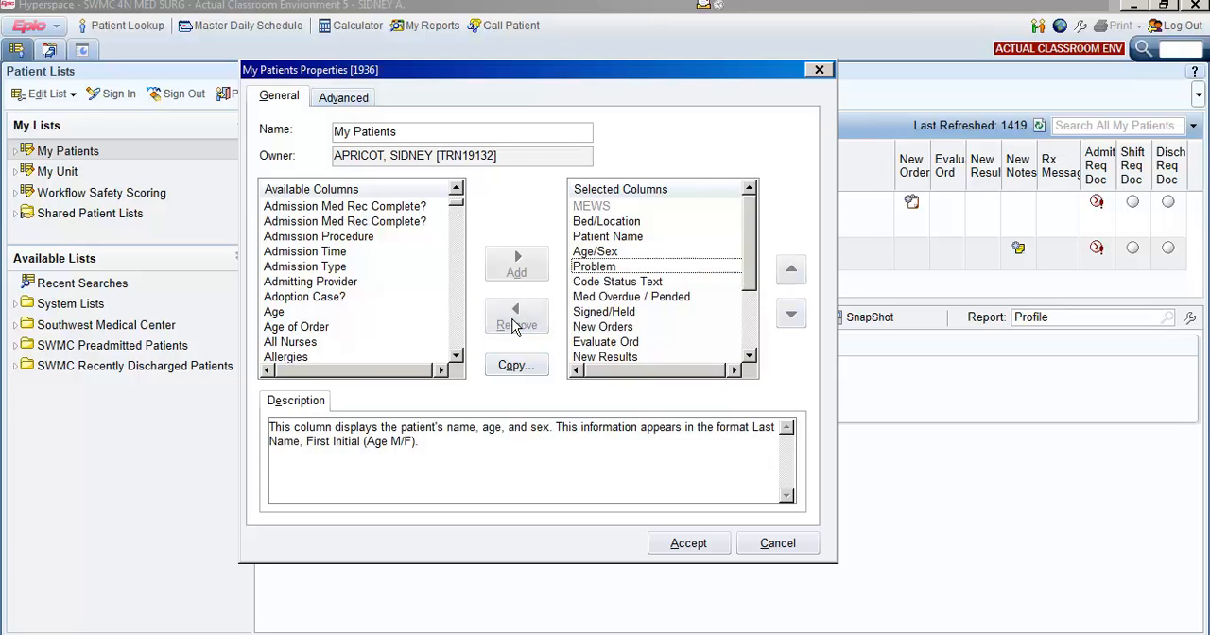
Rename the list to ++My Patients++ and accept the changes to its properties.
click(342, 132)
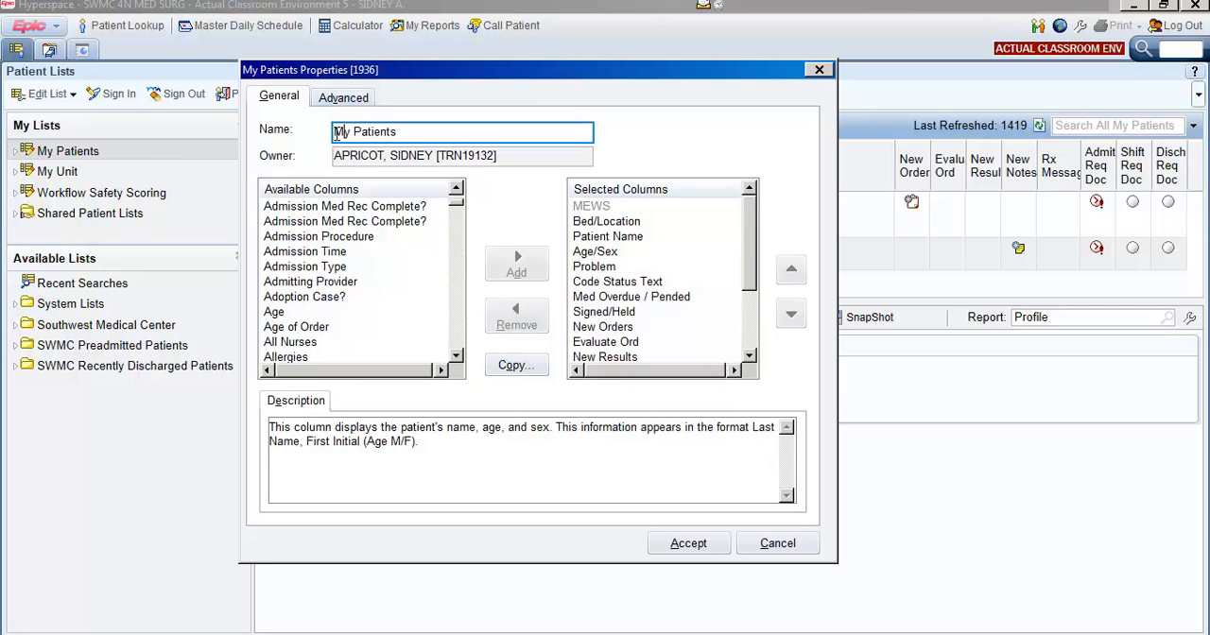
text(++)
click(421, 133)
text(++)
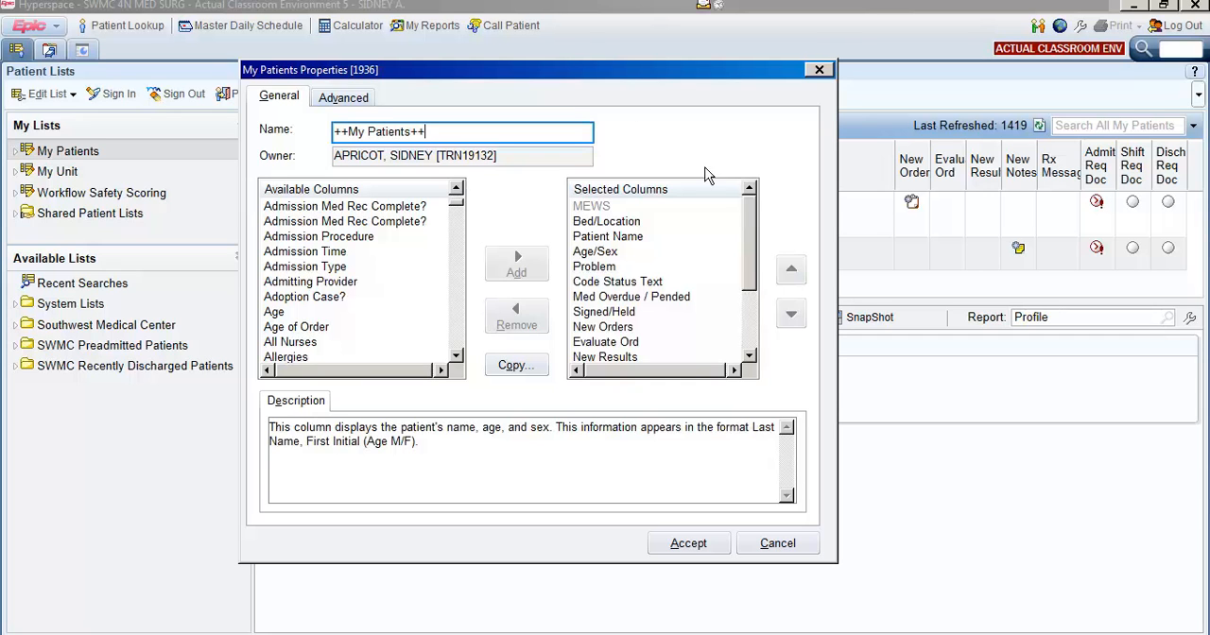
click(696, 546)
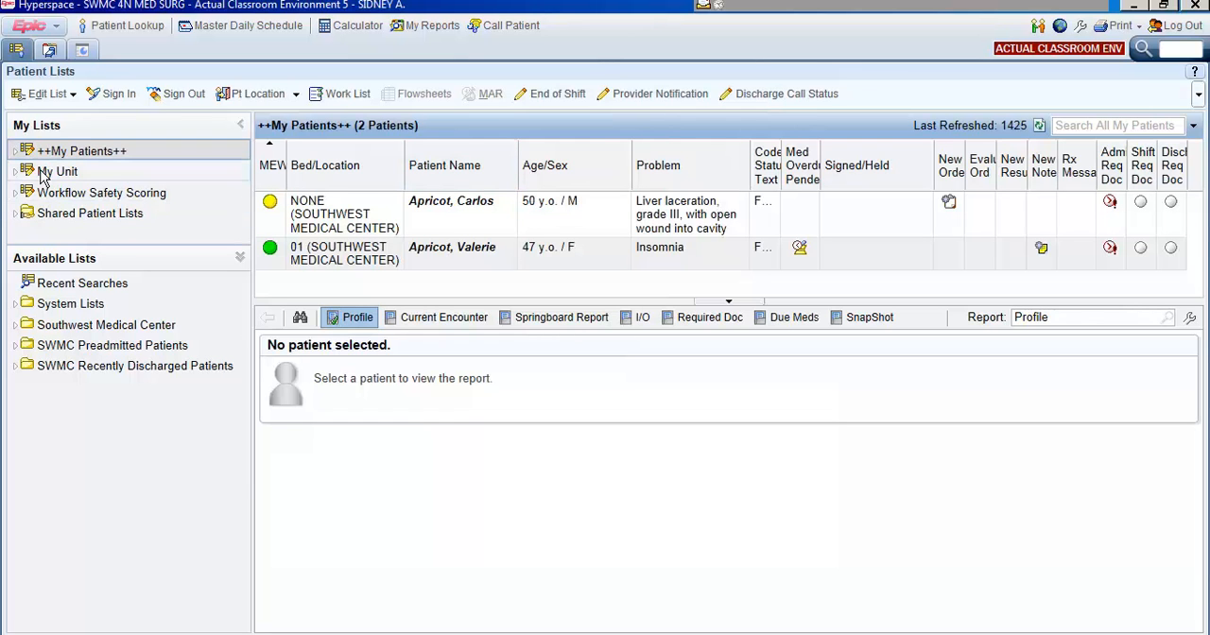
Display the My Unit list and widen its Patient Name/Age/Sex column so the full heading fits.
click(41, 174)
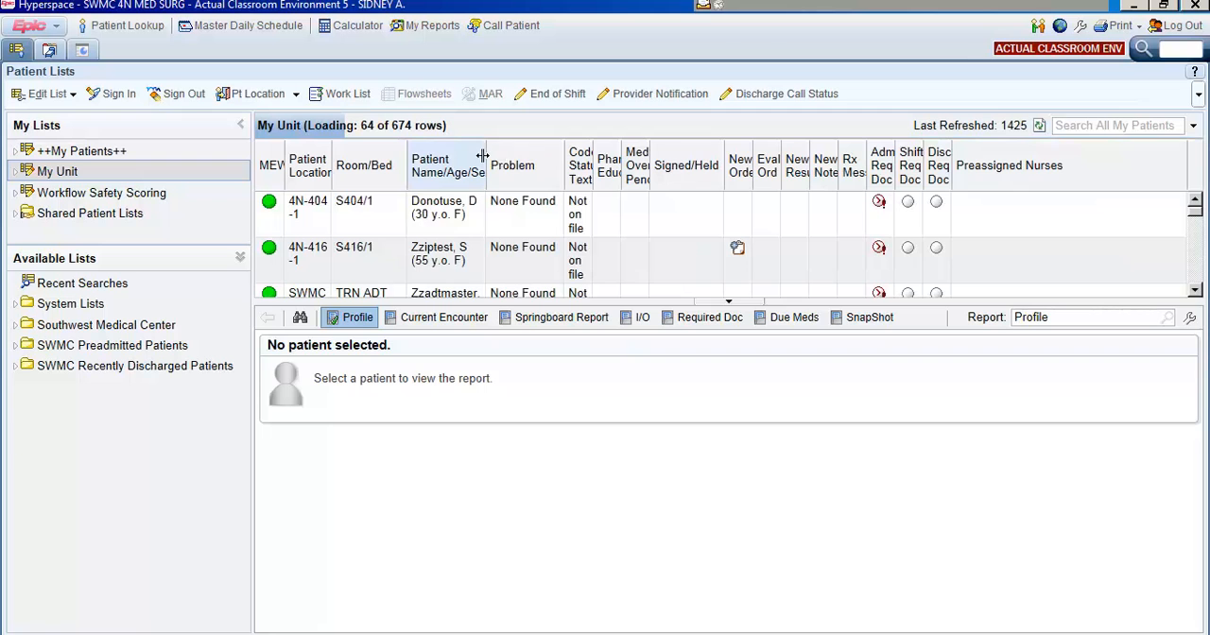
drag(485, 155, 562, 153)
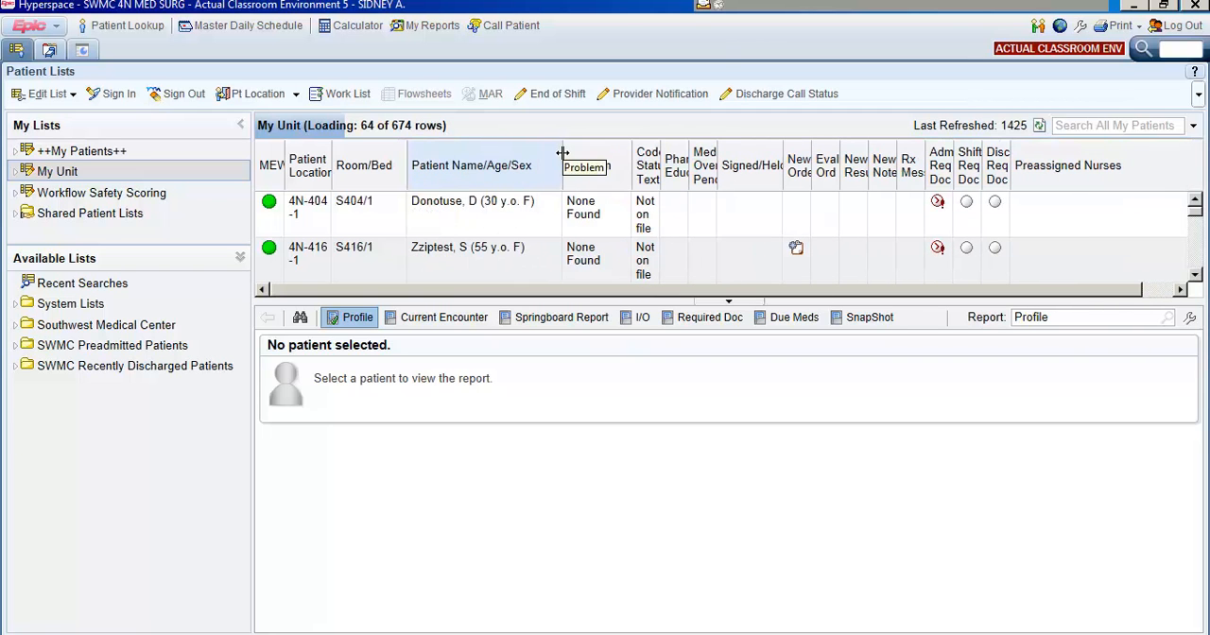
Open the properties of the My Unit list for editing.
click(65, 98)
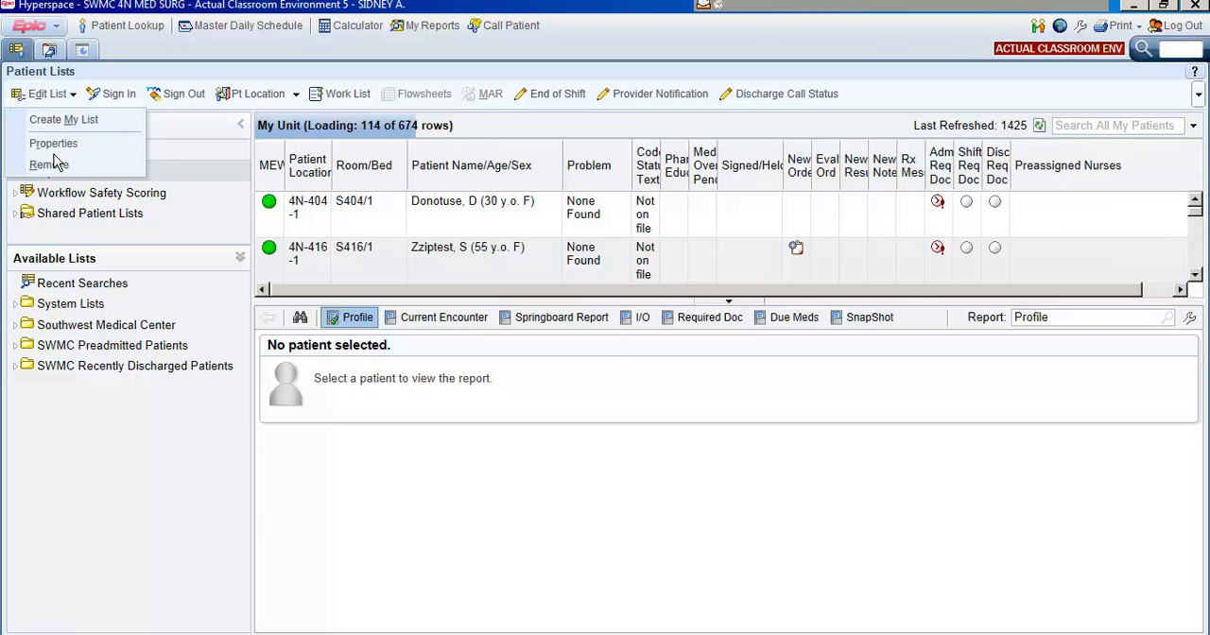
click(54, 147)
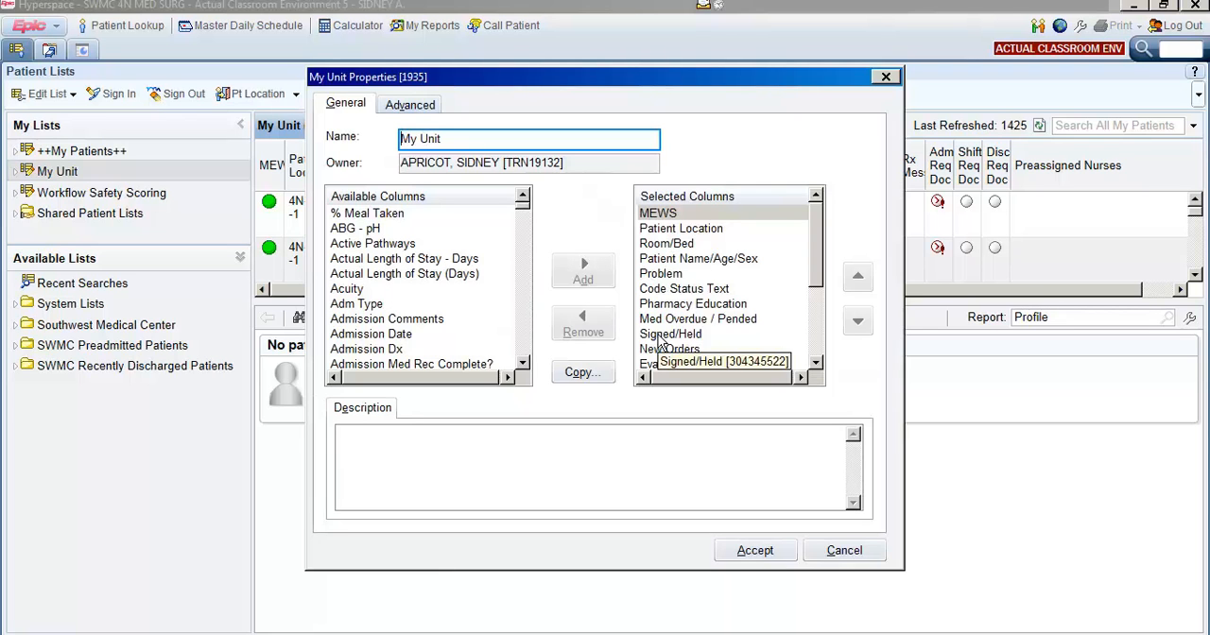
Copy the column setup of the ++My Patients++ list into the My Unit list and accept the changed properties.
click(590, 378)
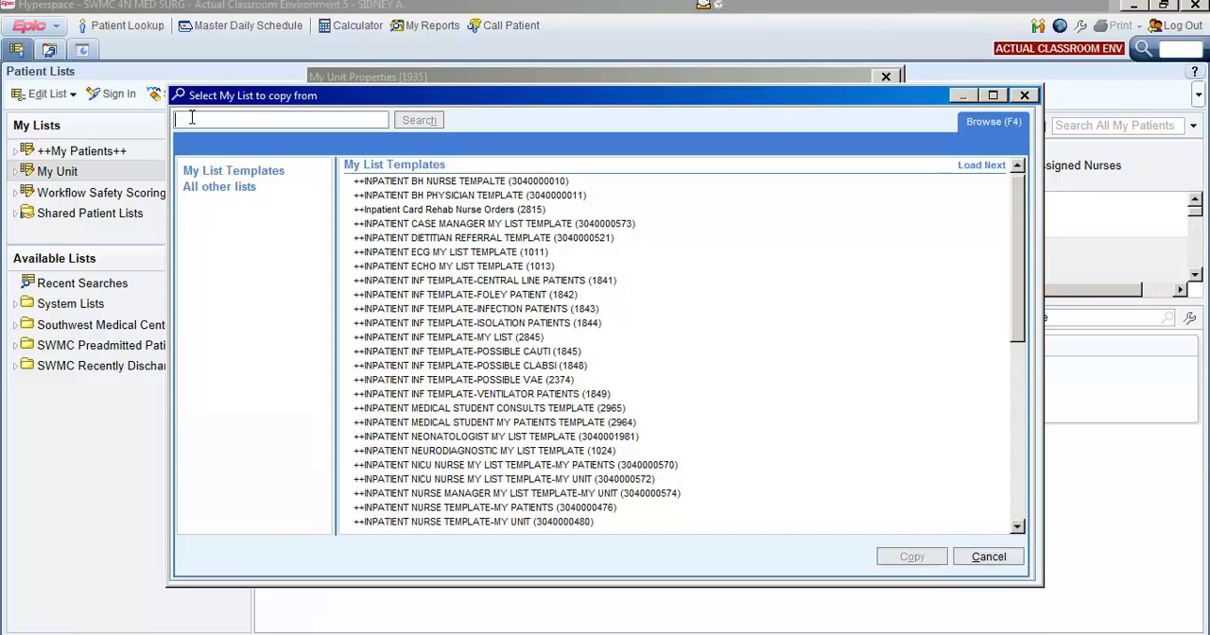
text(++My)
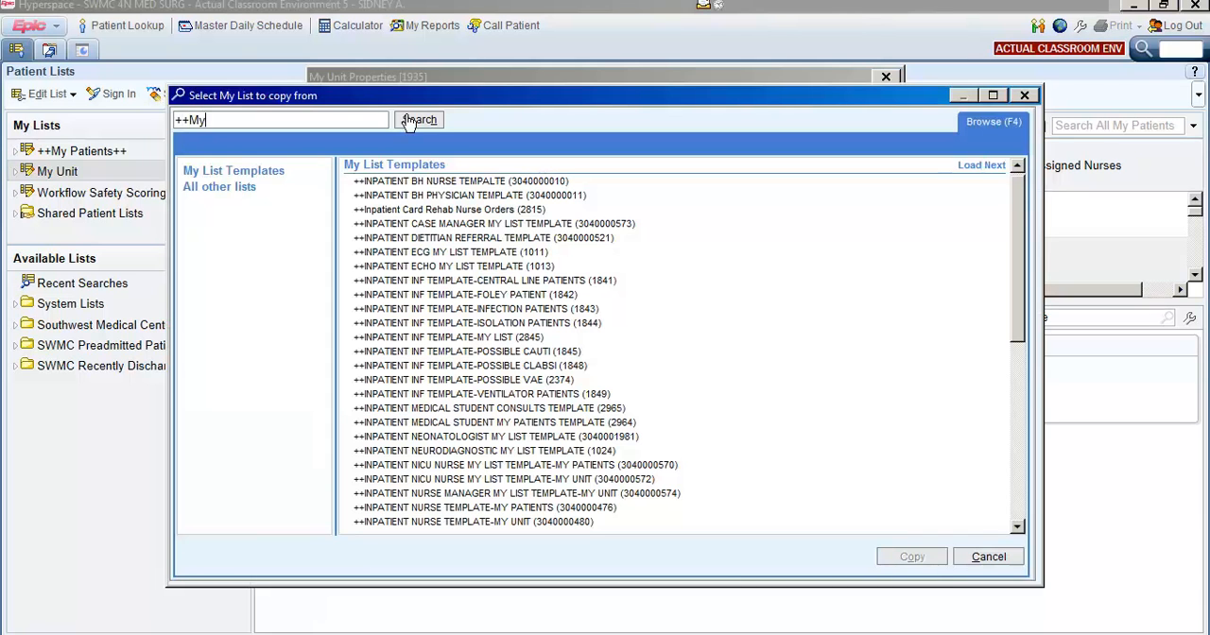
click(417, 121)
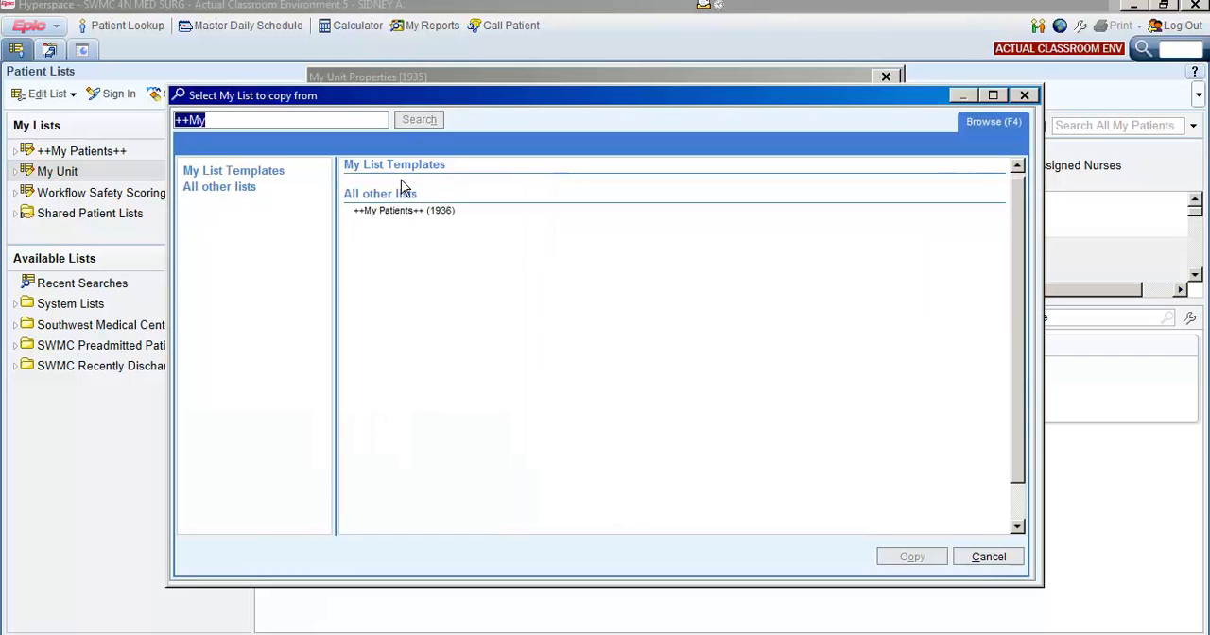
click(401, 216)
click(401, 217)
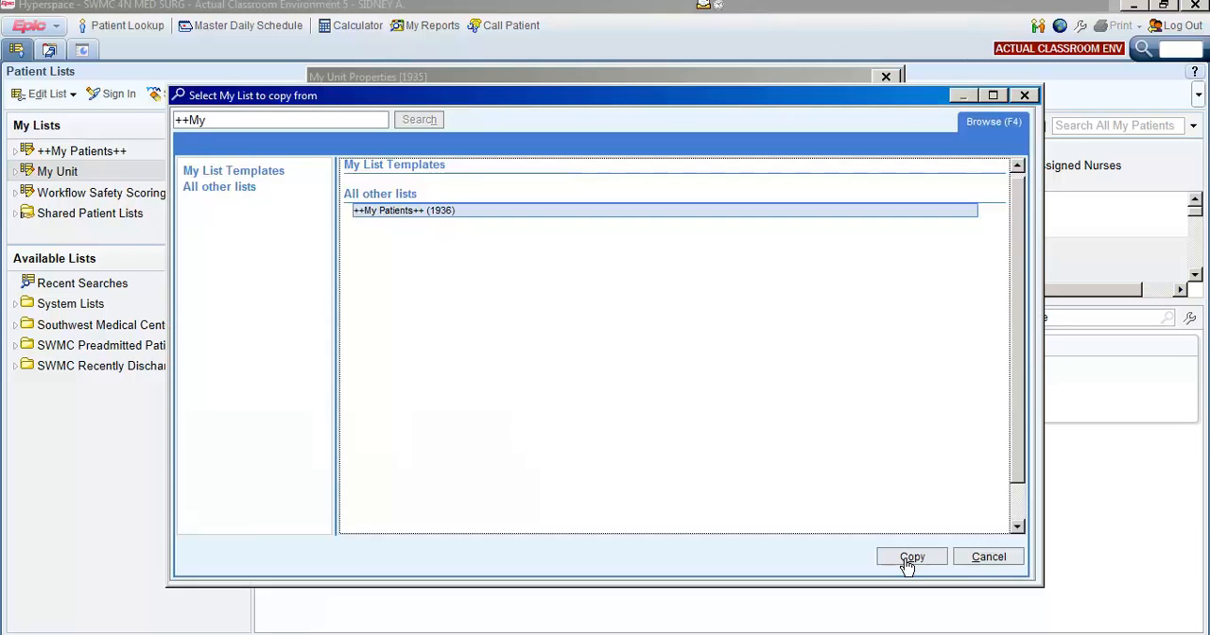
click(906, 558)
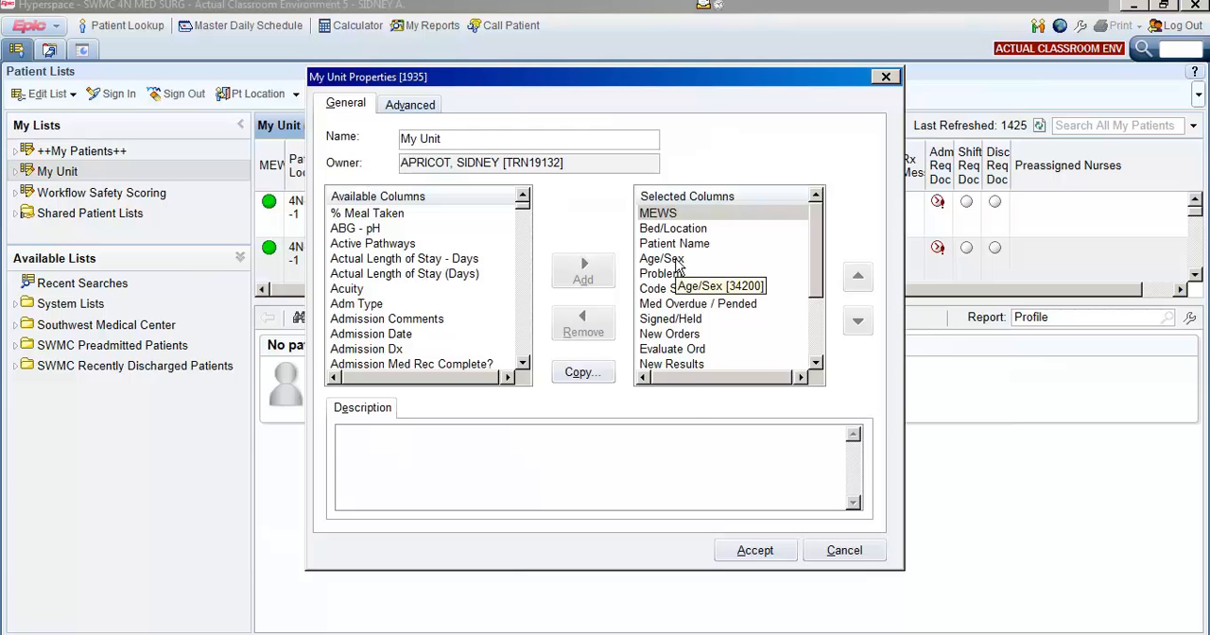
click(747, 555)
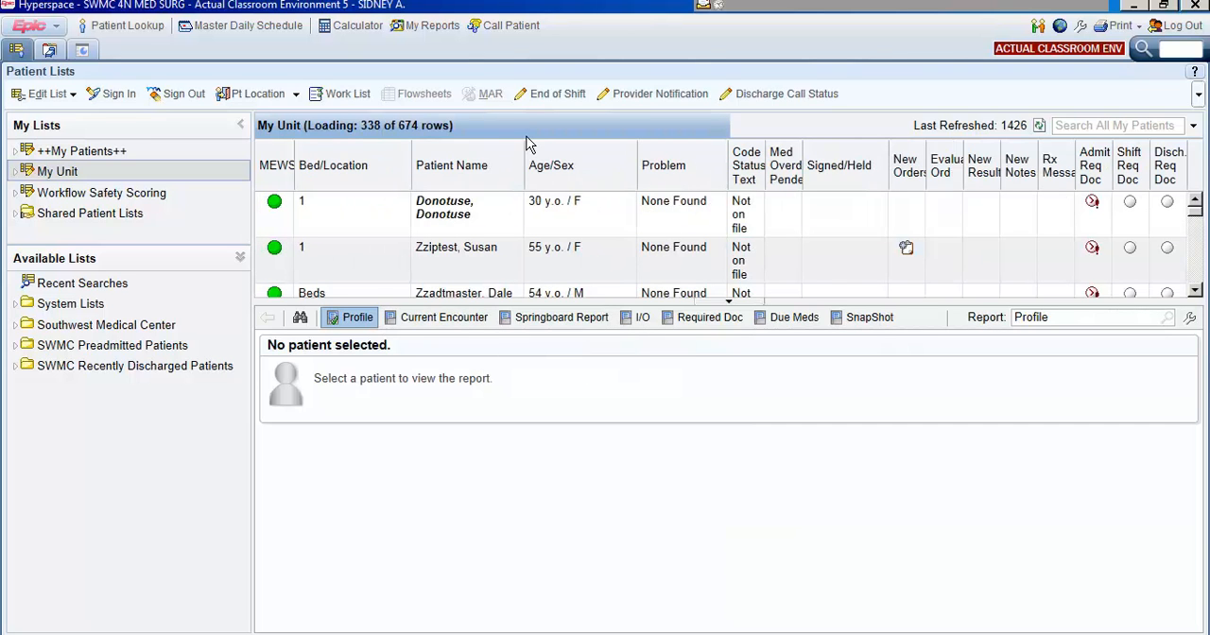
Widen the Patient Name and MEWS columns of the My Unit list so names and heading fit on one line.
drag(525, 154, 607, 155)
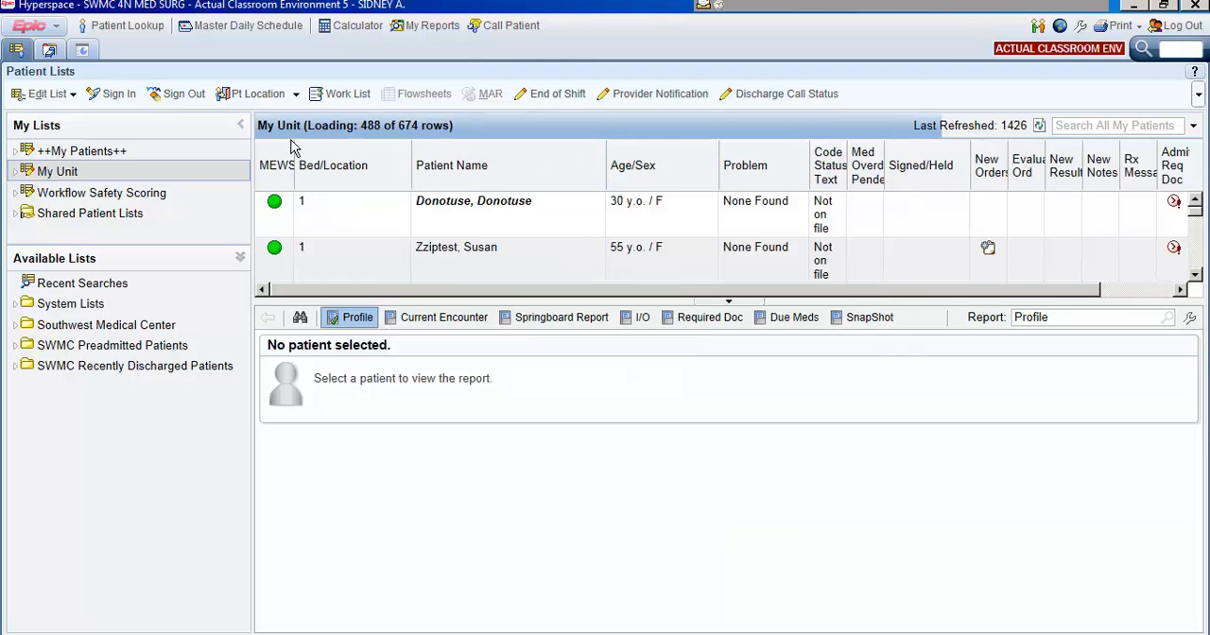
drag(295, 154, 333, 154)
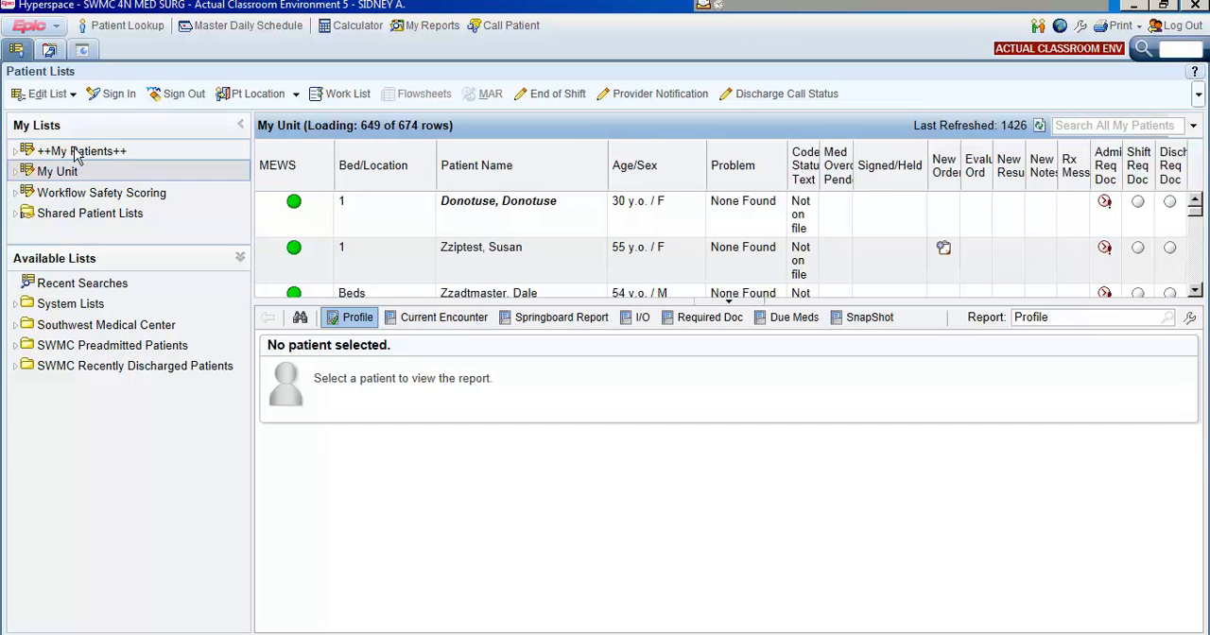
Start creating a new patient list and name it My Special List.
click(66, 97)
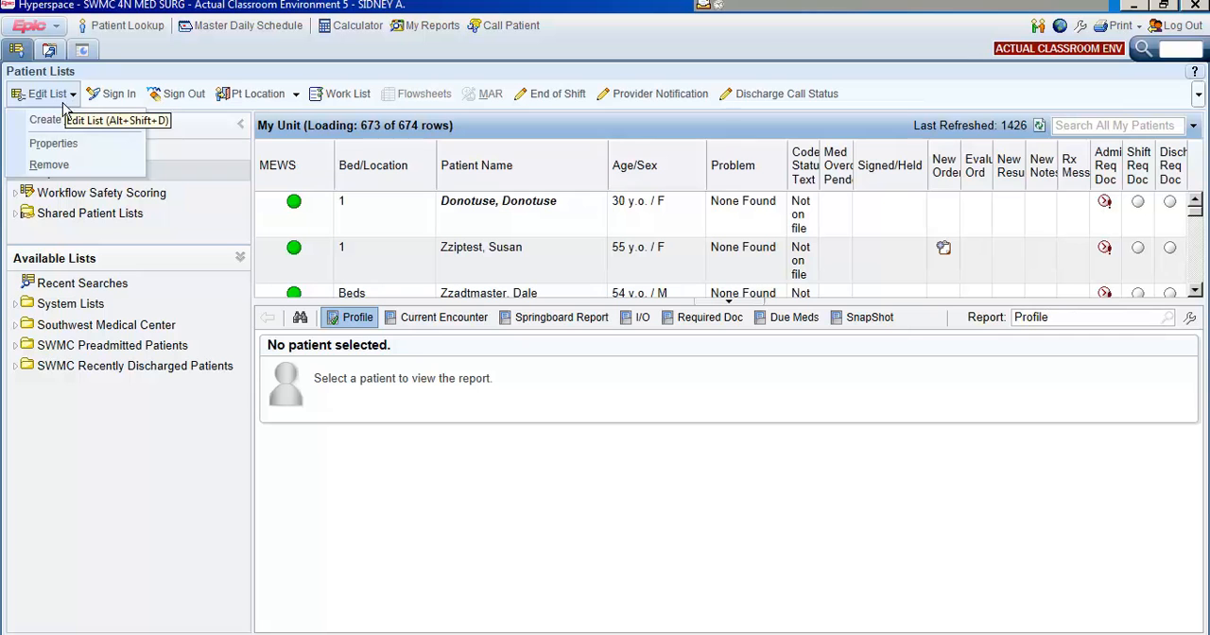
click(61, 120)
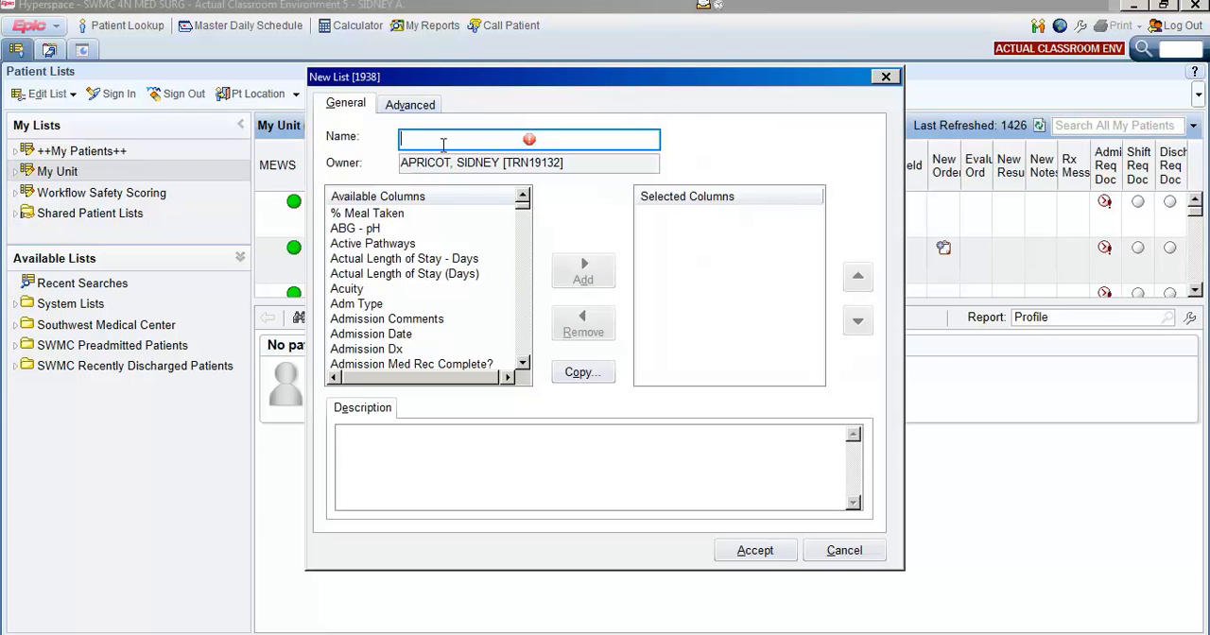
text(My S)
text(pecial List)
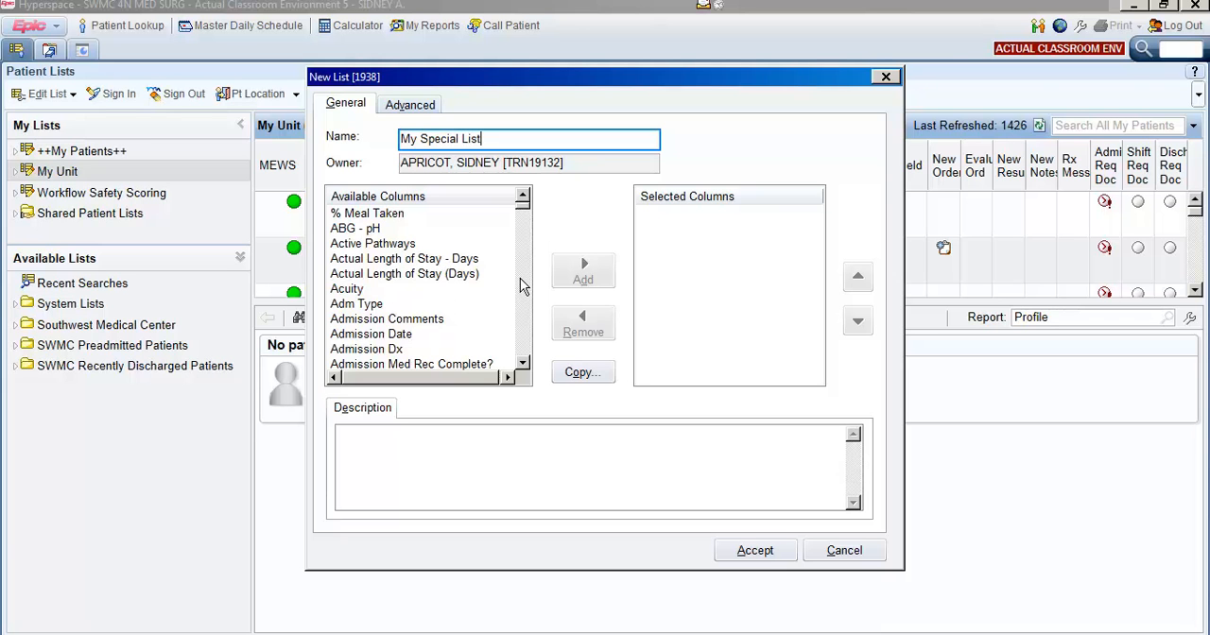
Copy the columns of the ++My Patients++ list into the new list and accept its creation.
click(581, 375)
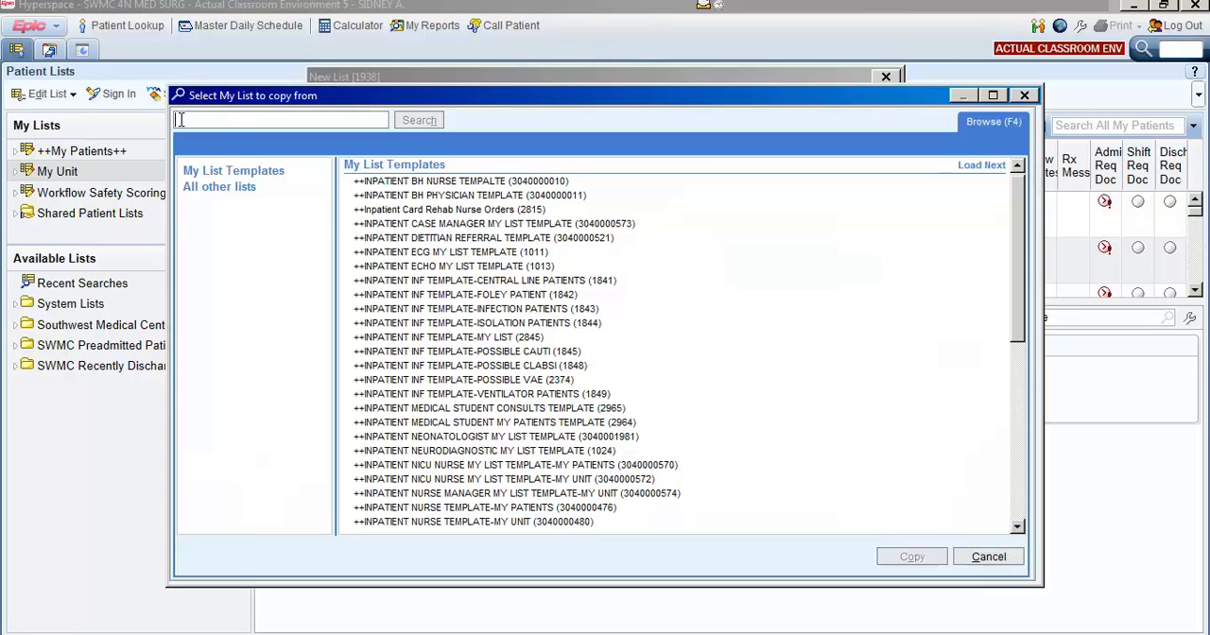
text(++My)
key(Return)
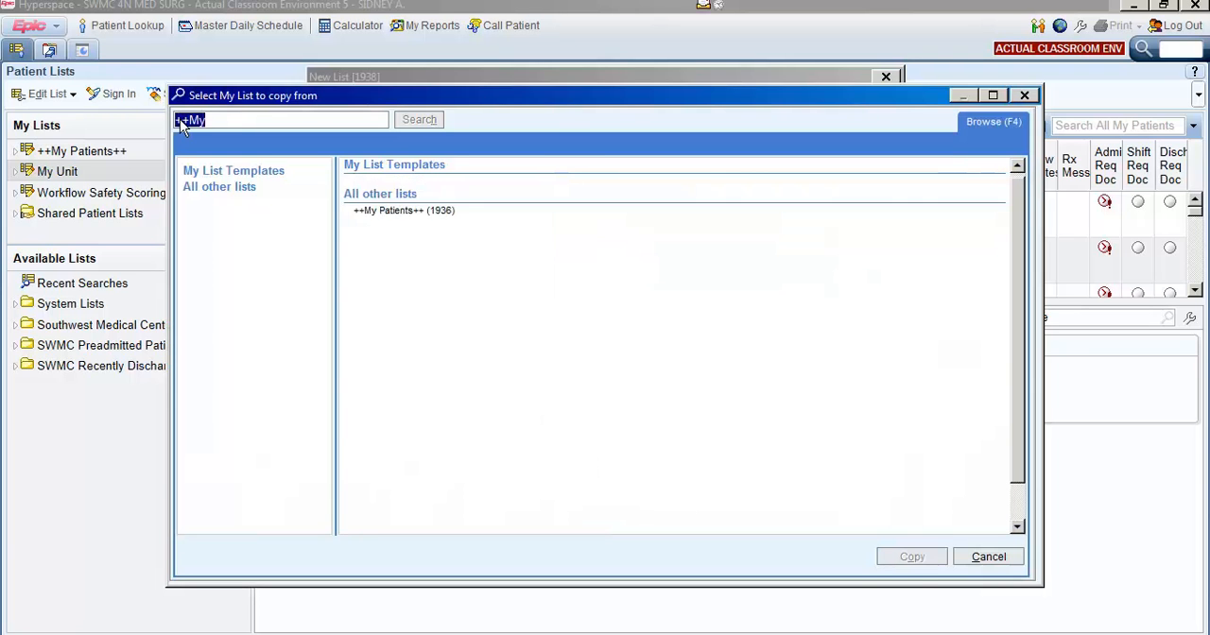
click(414, 212)
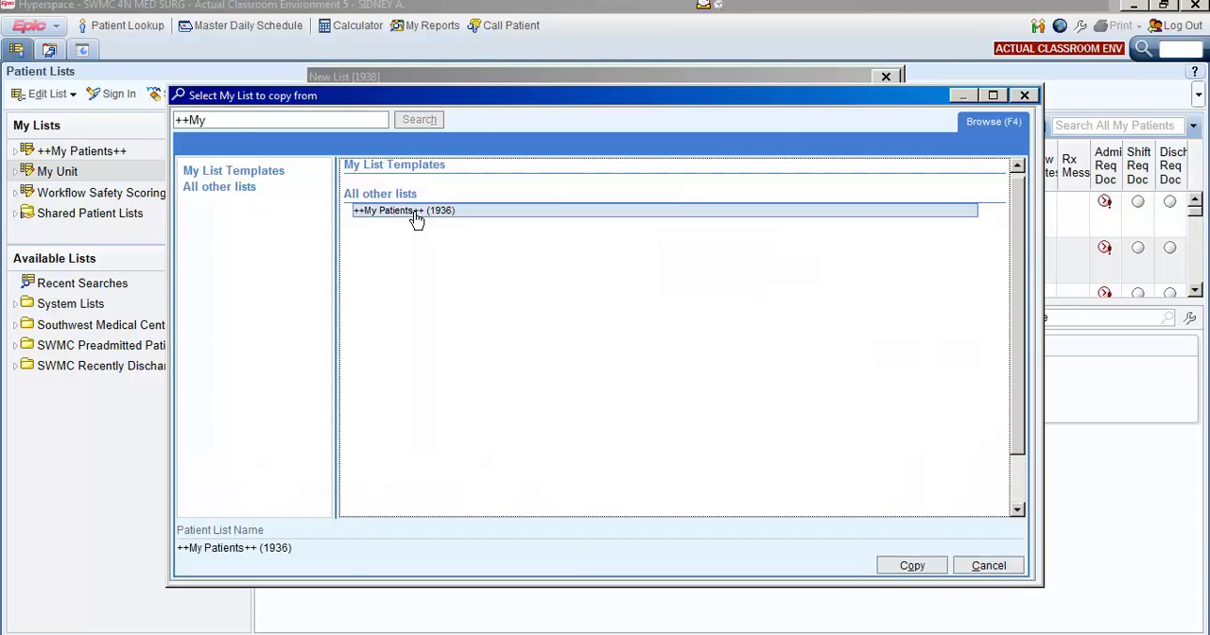
click(912, 558)
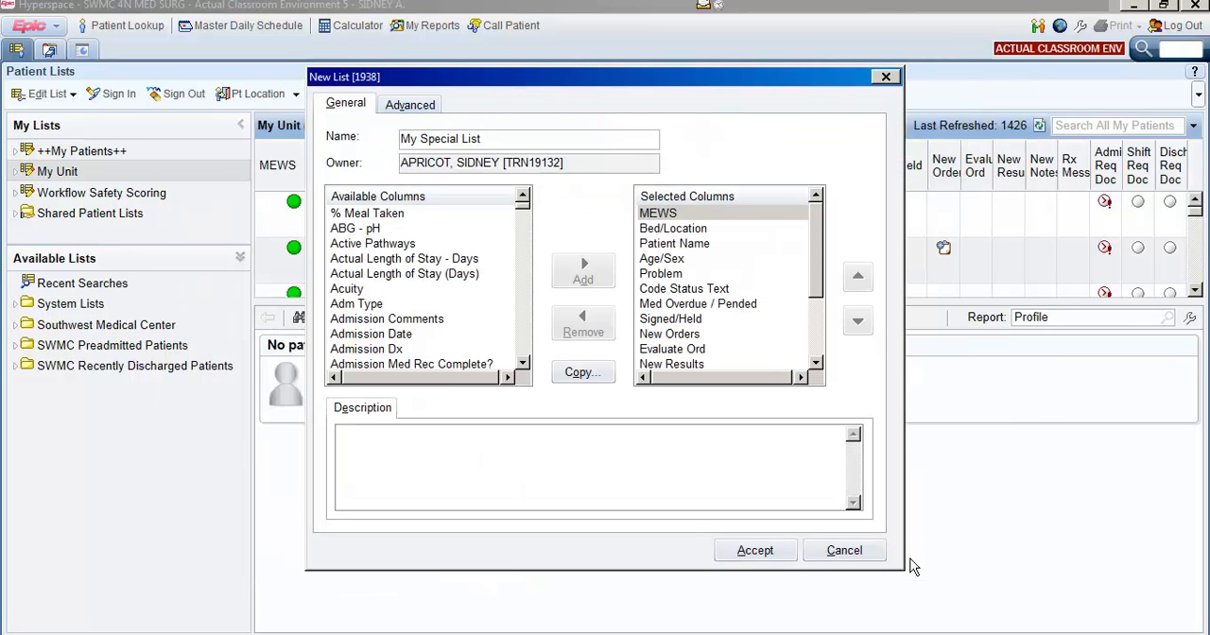
click(754, 551)
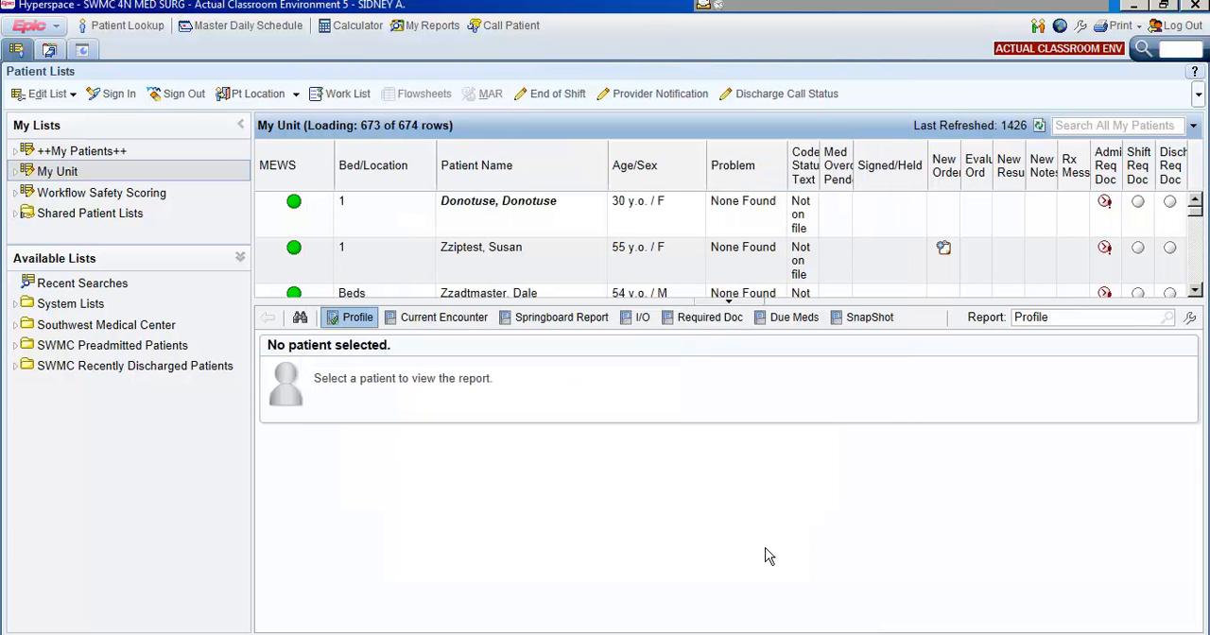